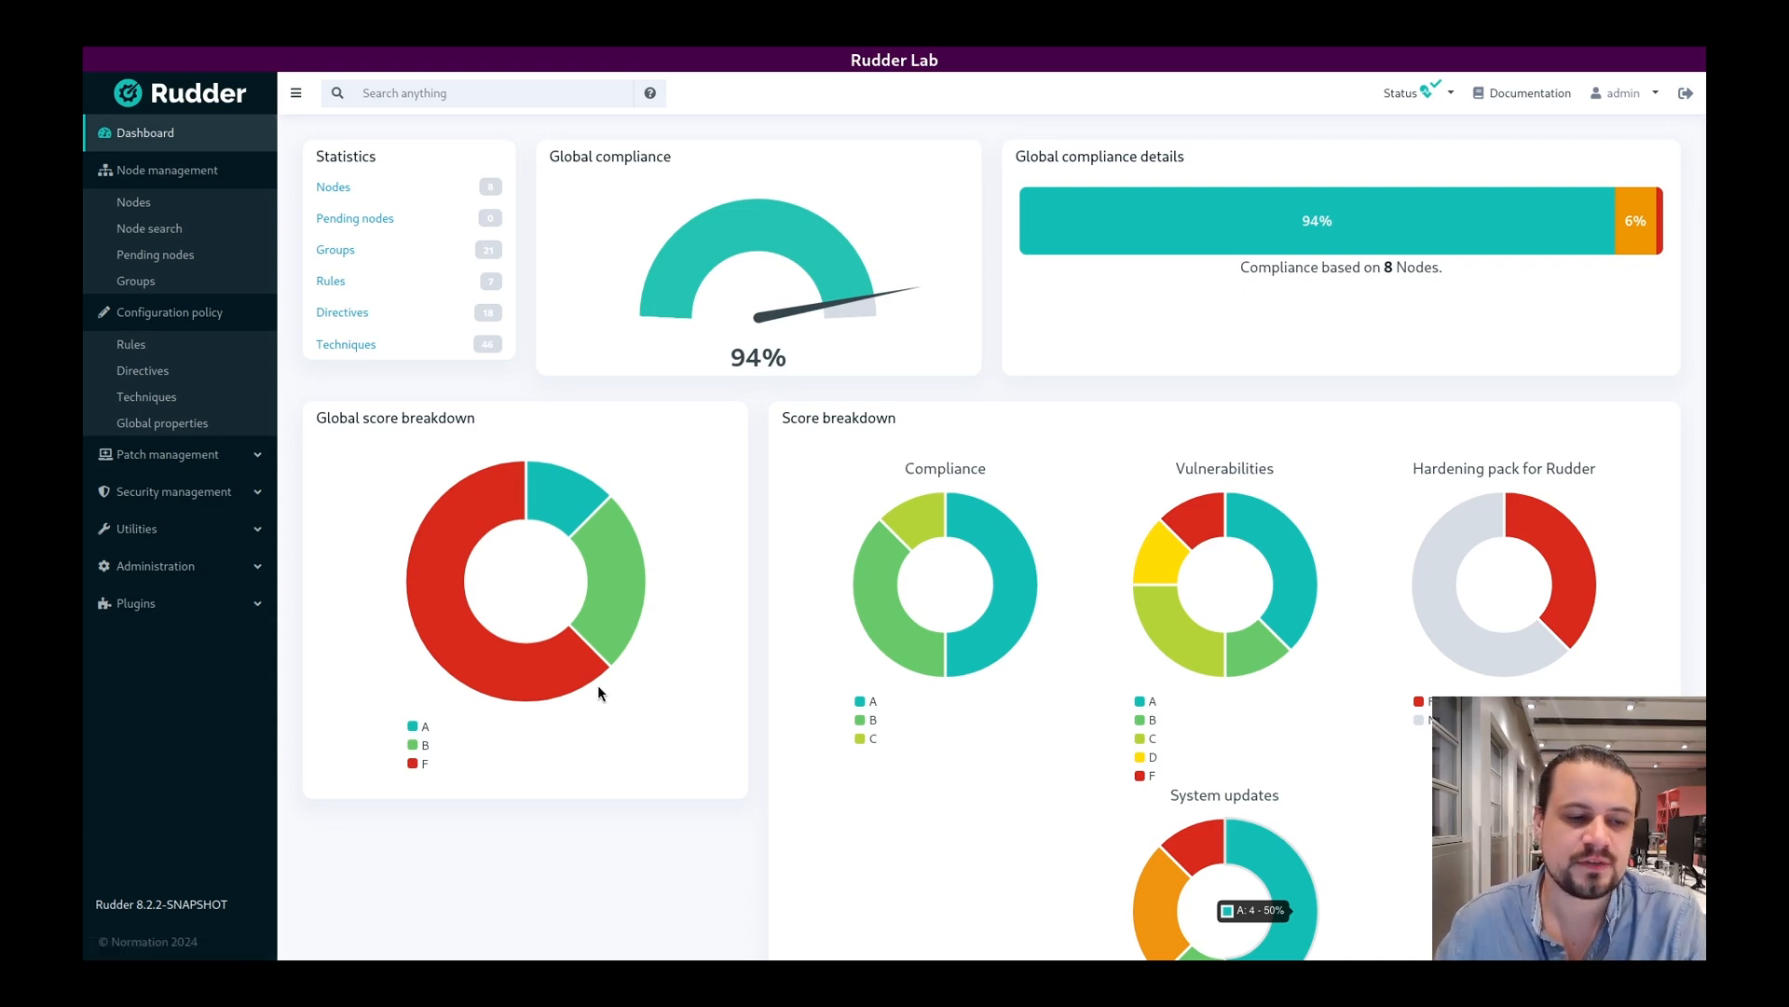
Step: Start a new security benchmark from the Hardening pack for Rudder template and view its selectable target groups
left_click(197, 513)
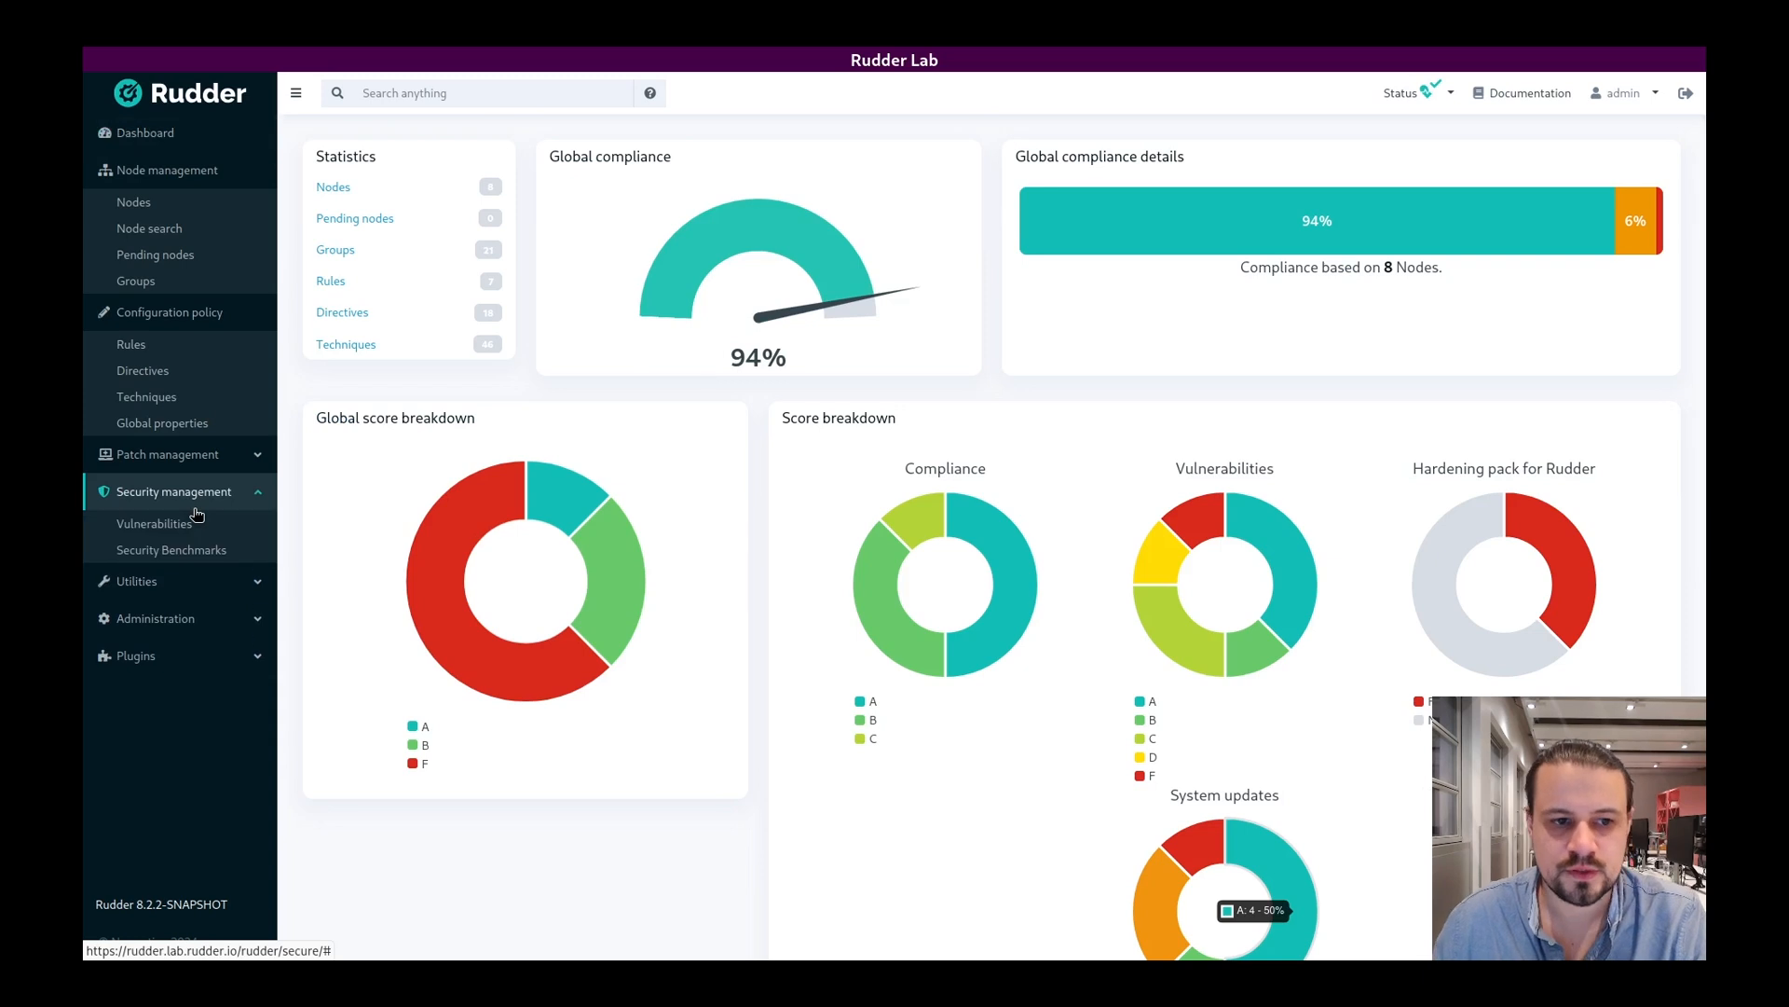
left_click(195, 563)
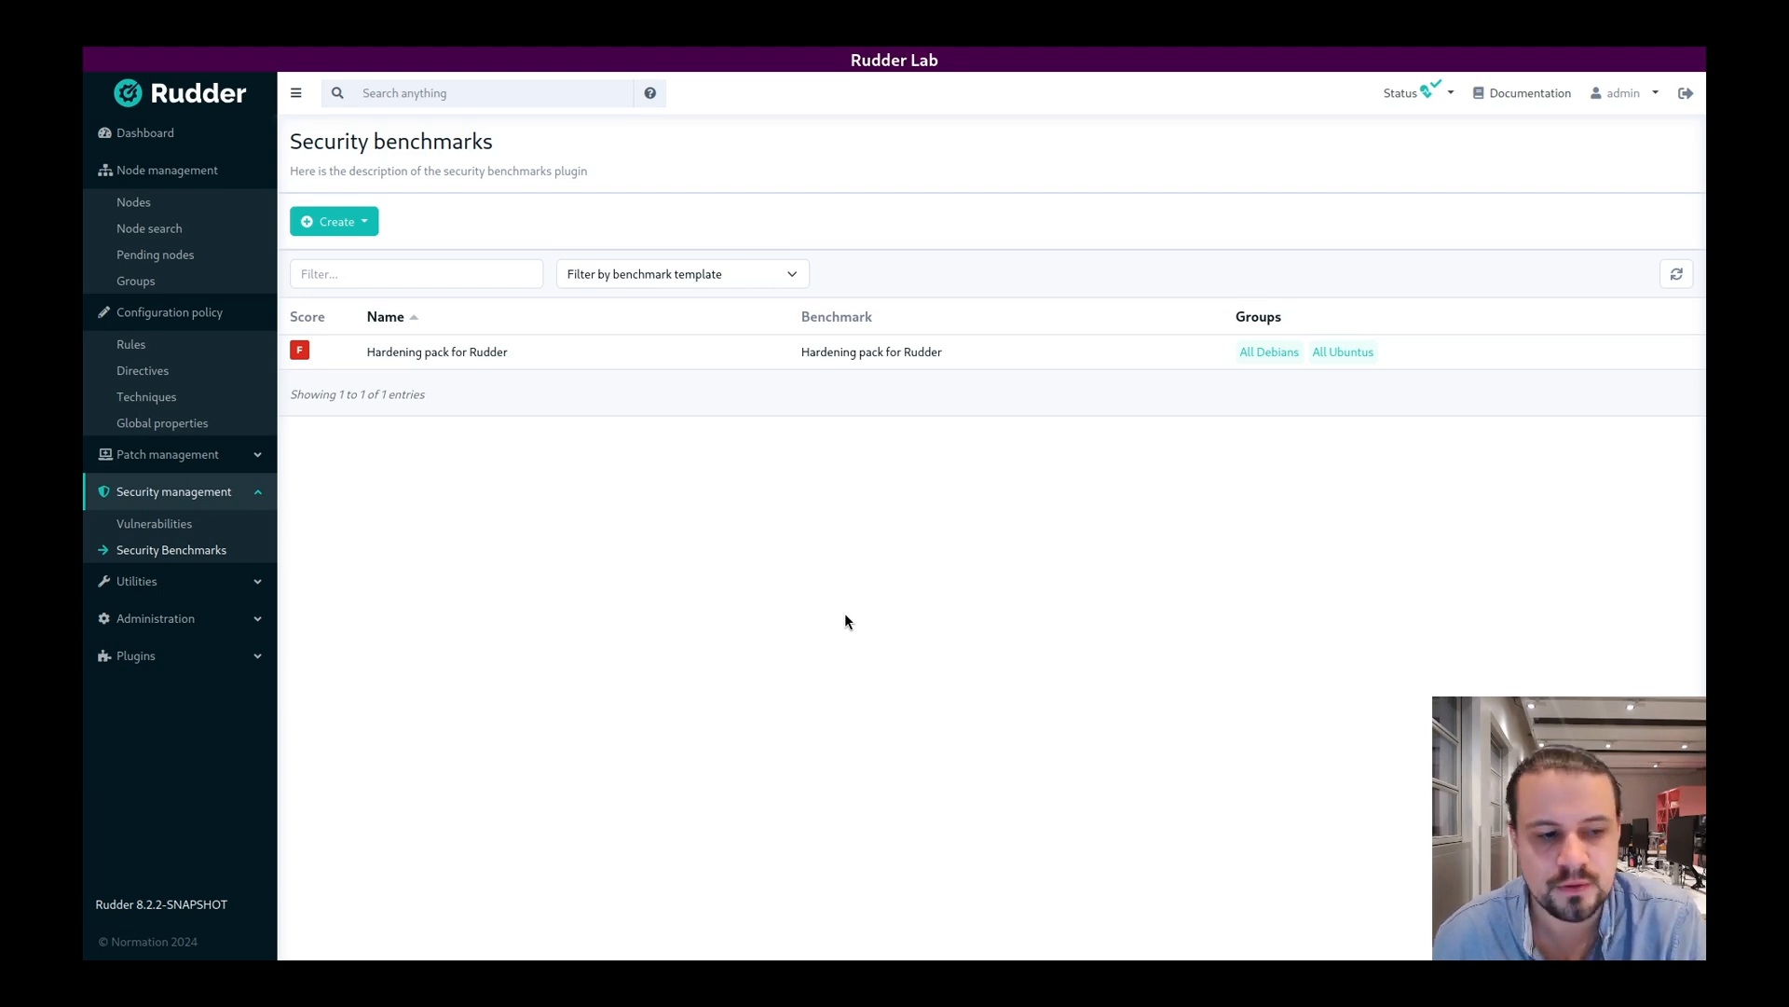
left_click(371, 224)
left_click(390, 303)
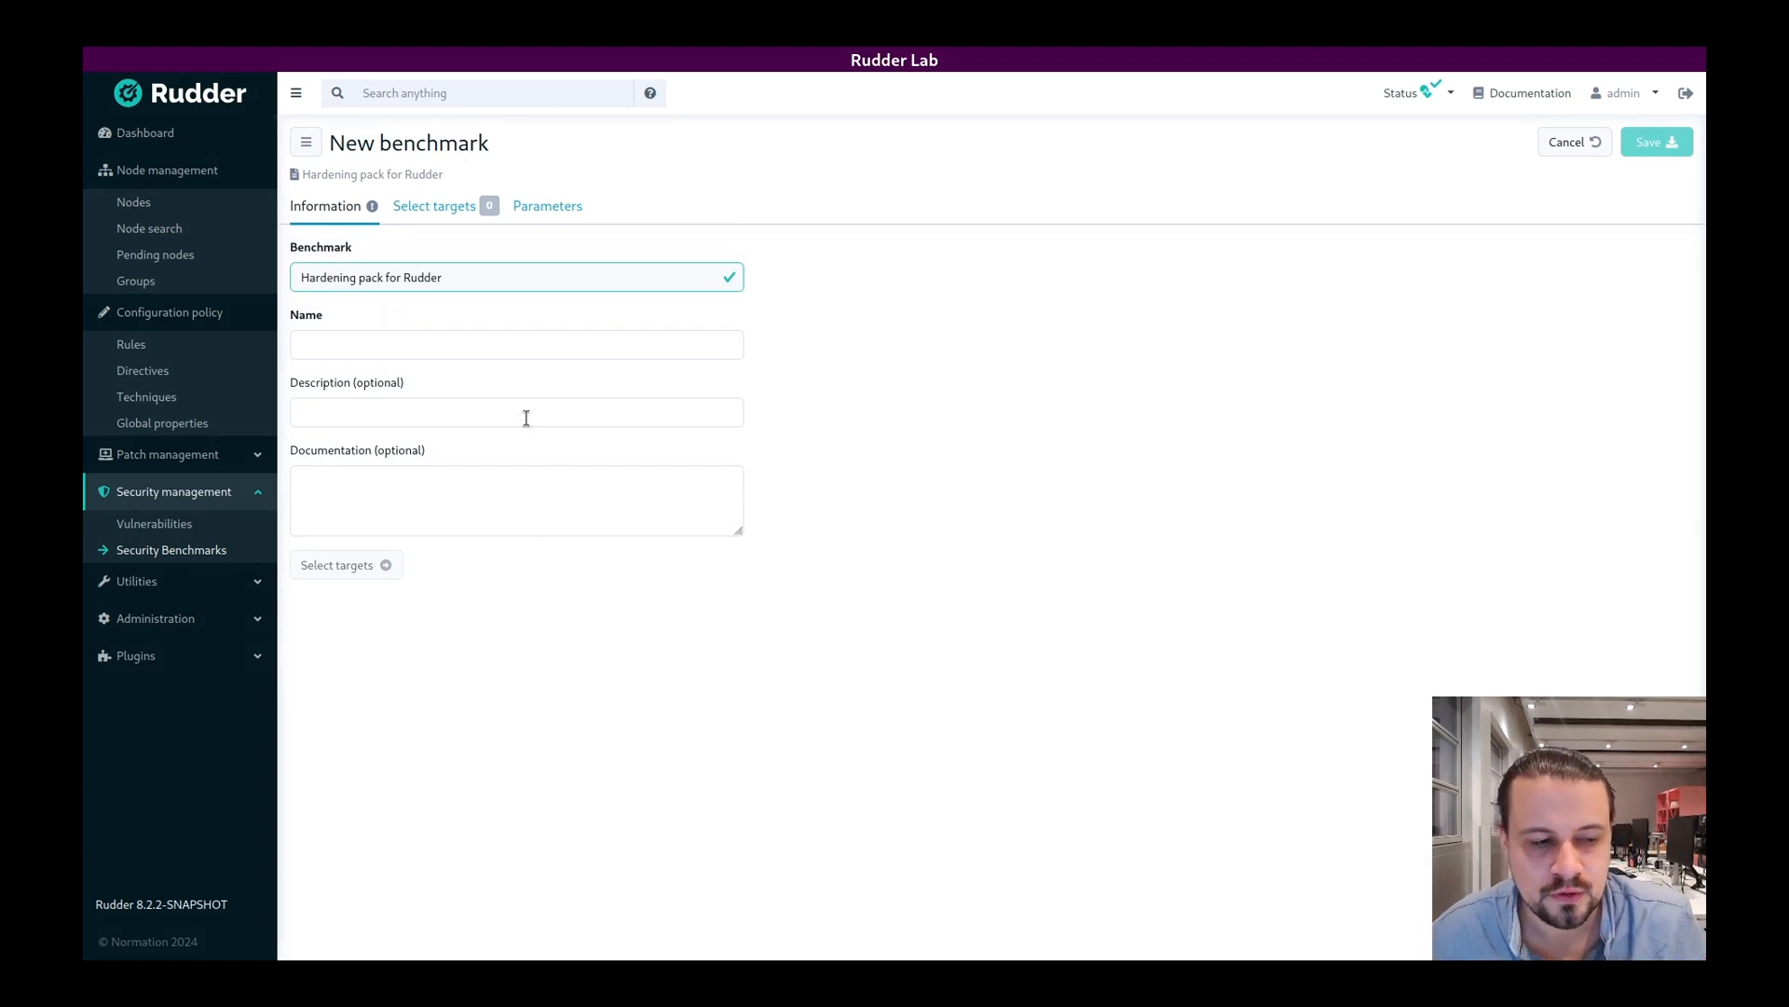
left_click(444, 216)
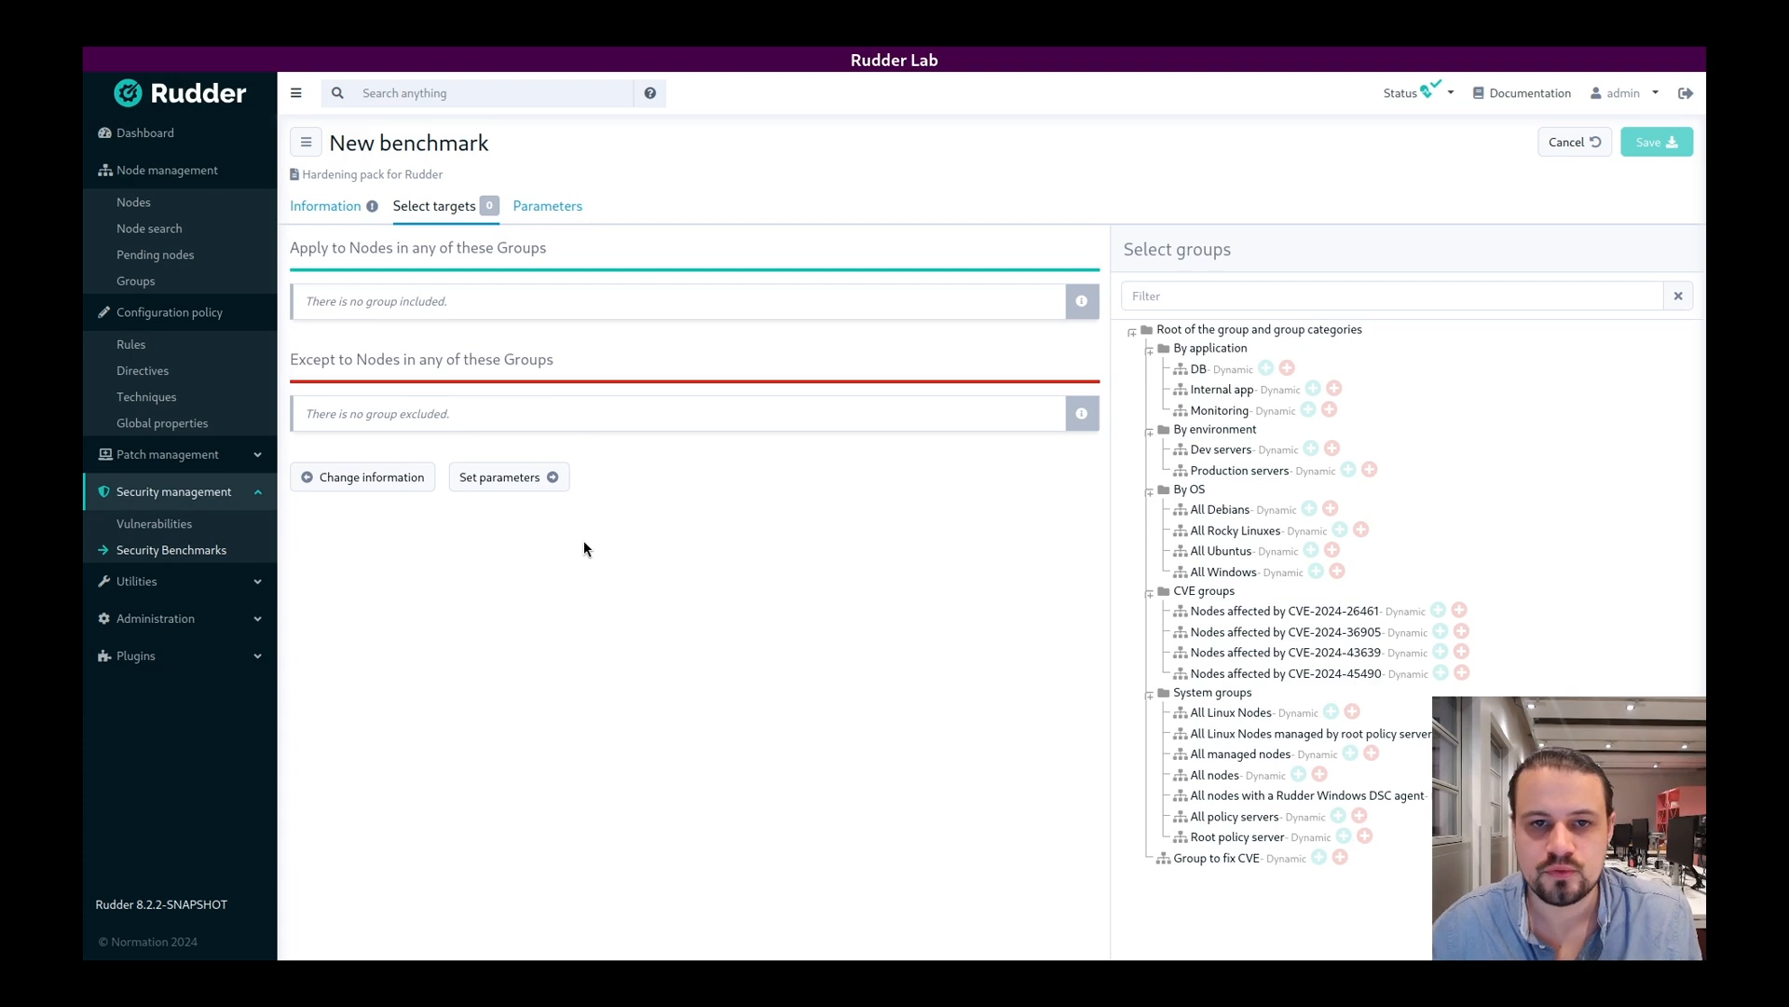
Step: Examine the new benchmark's System hardening and Special purpose services parameters, including the policy modes offered for the X Window System check
left_click(548, 217)
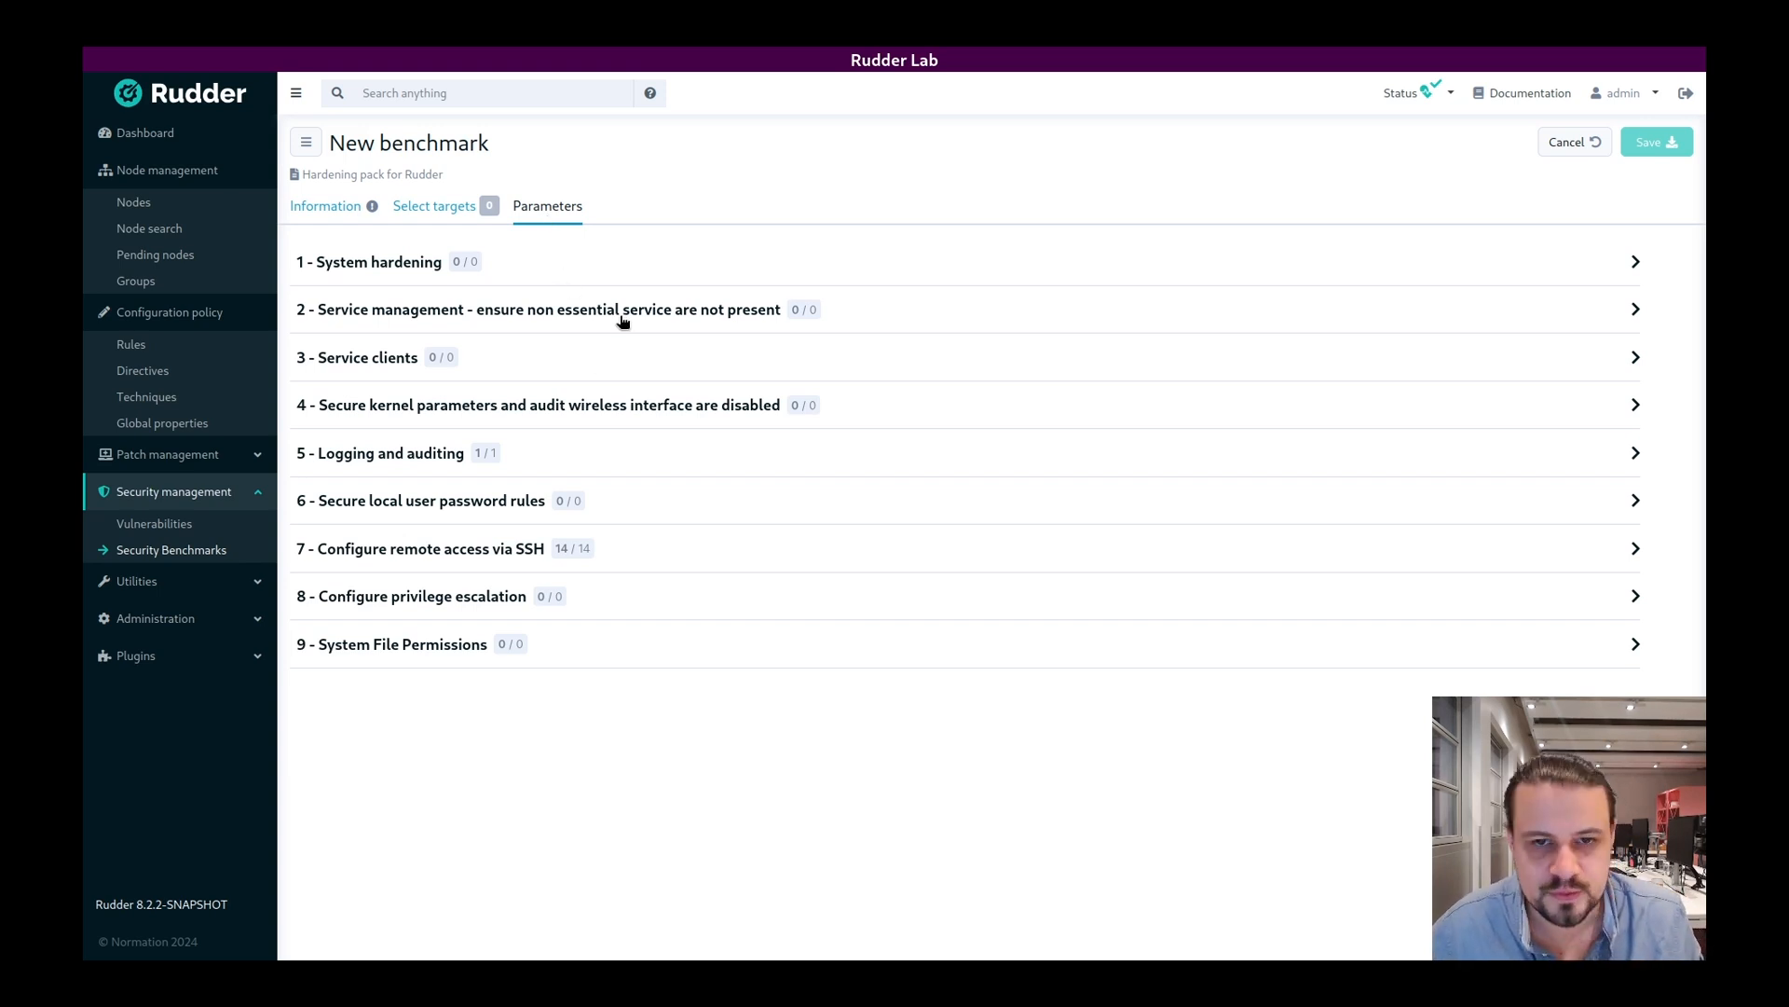
left_click(623, 265)
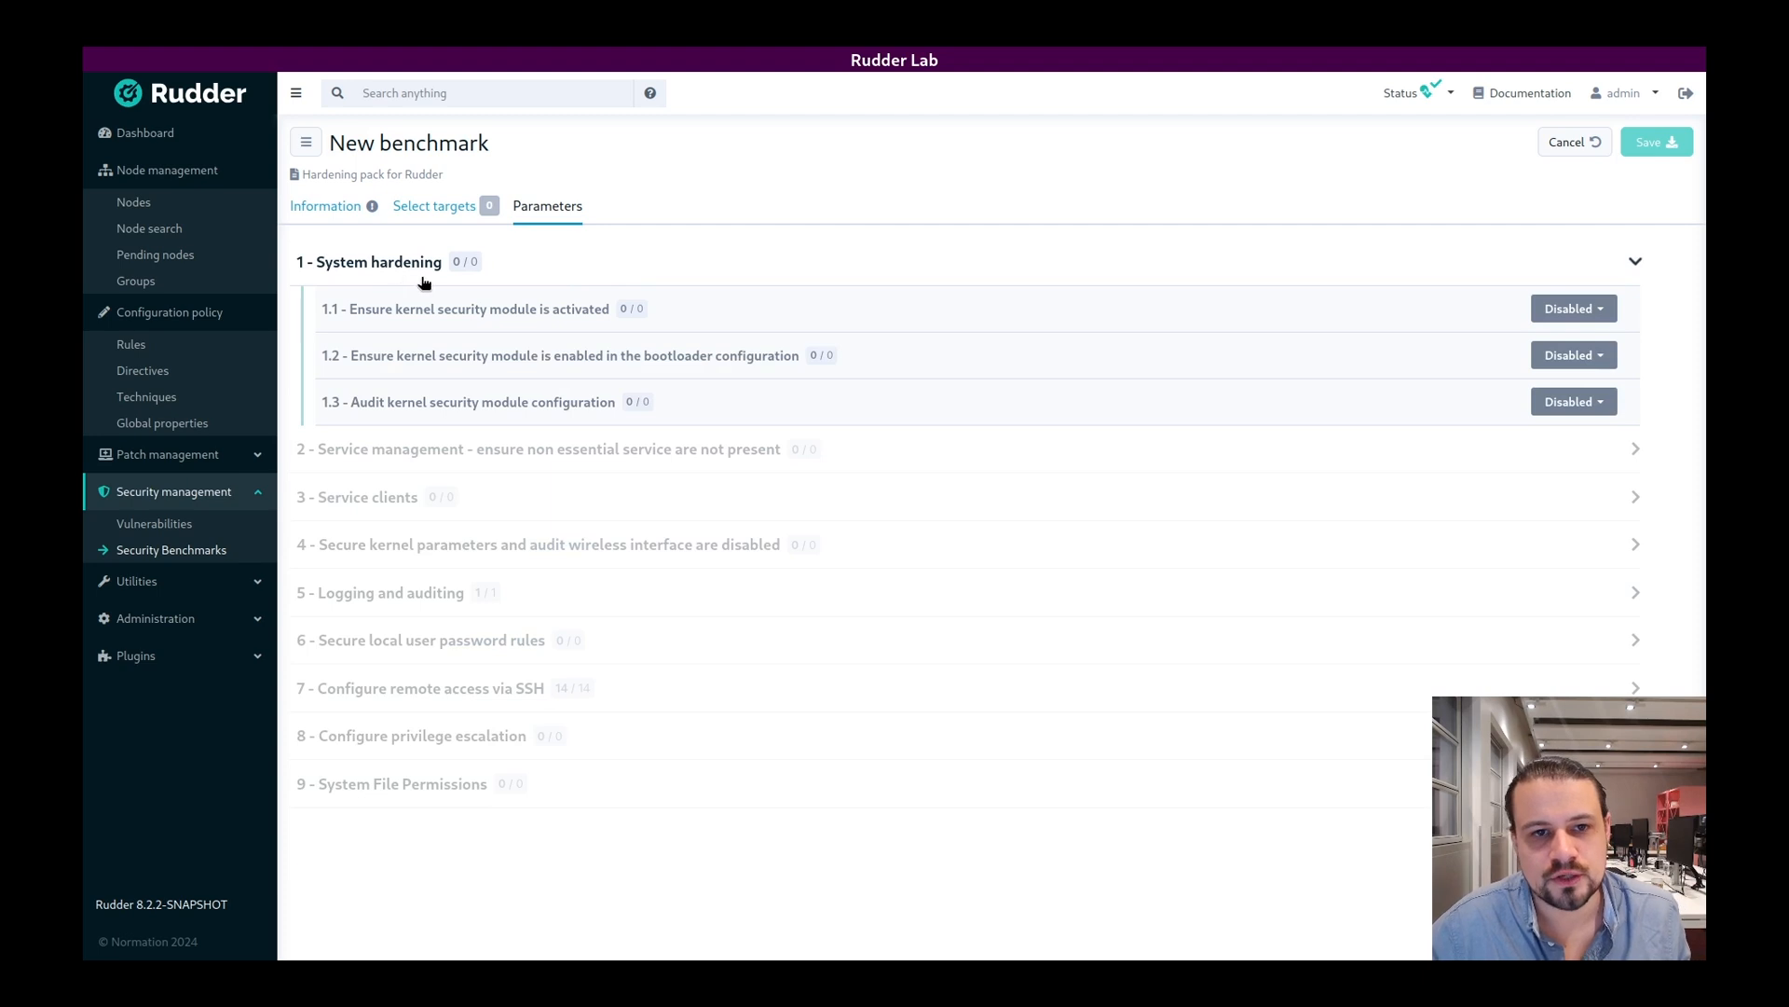
left_click(589, 453)
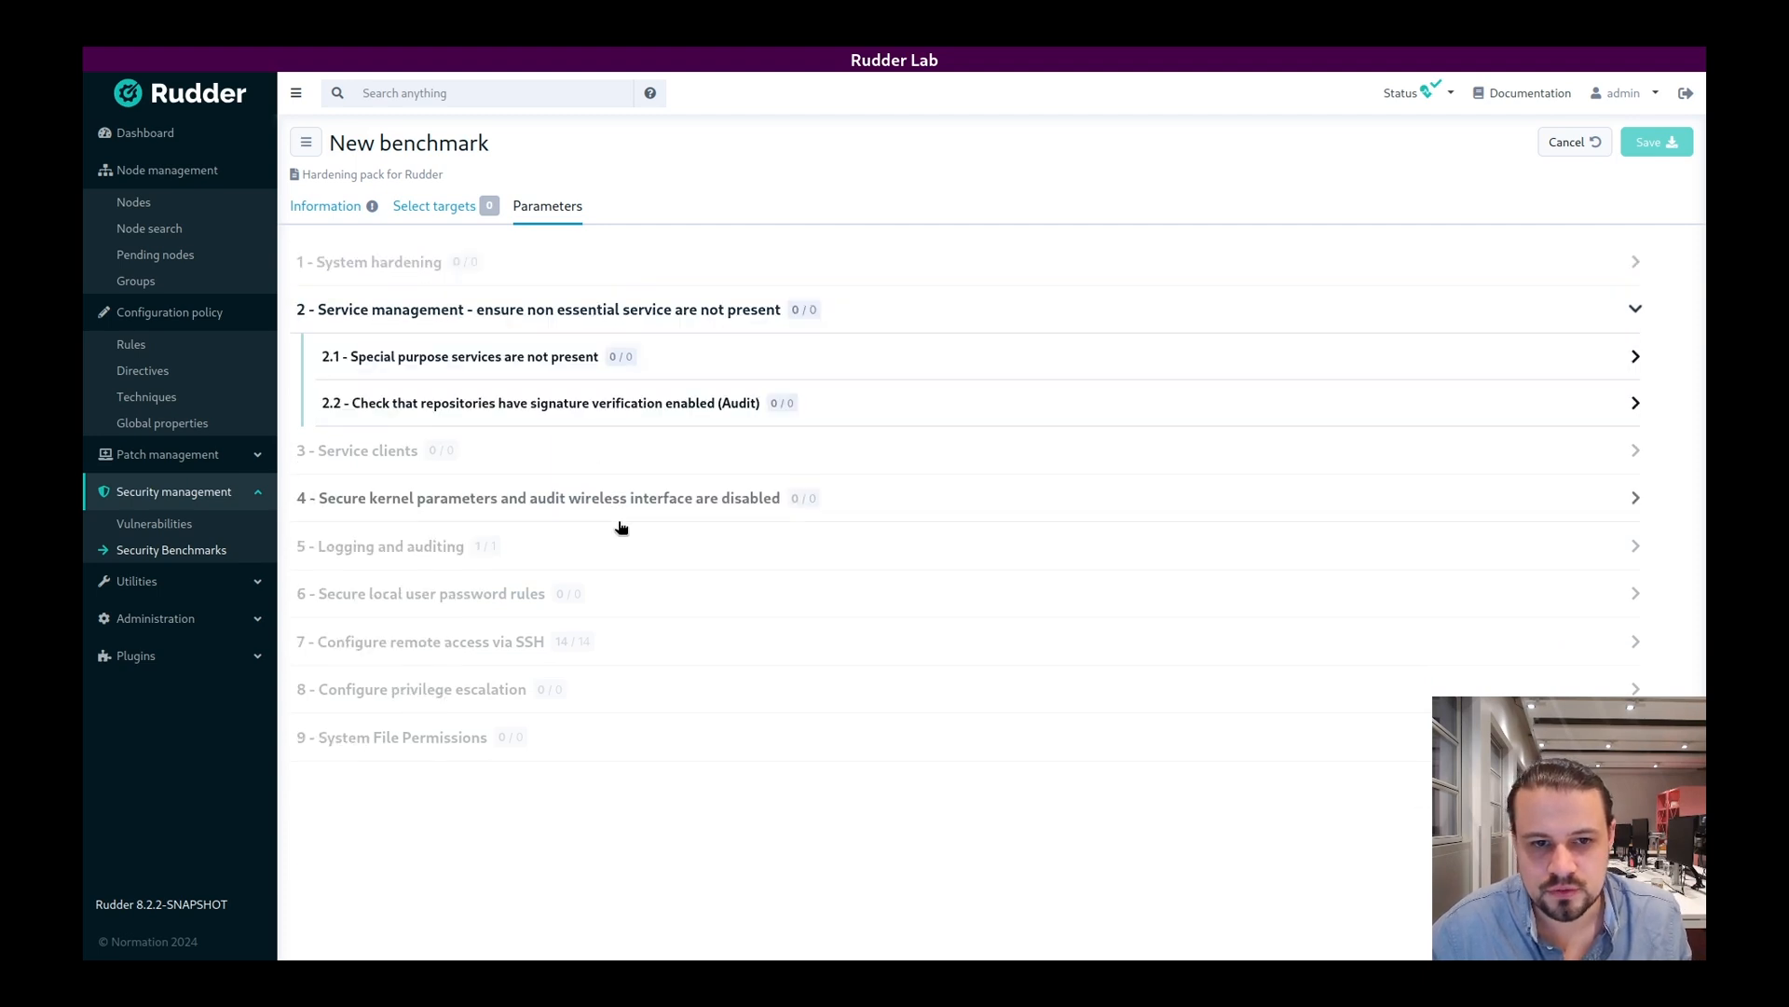
left_click(550, 371)
scroll(883, 438, "down", 1)
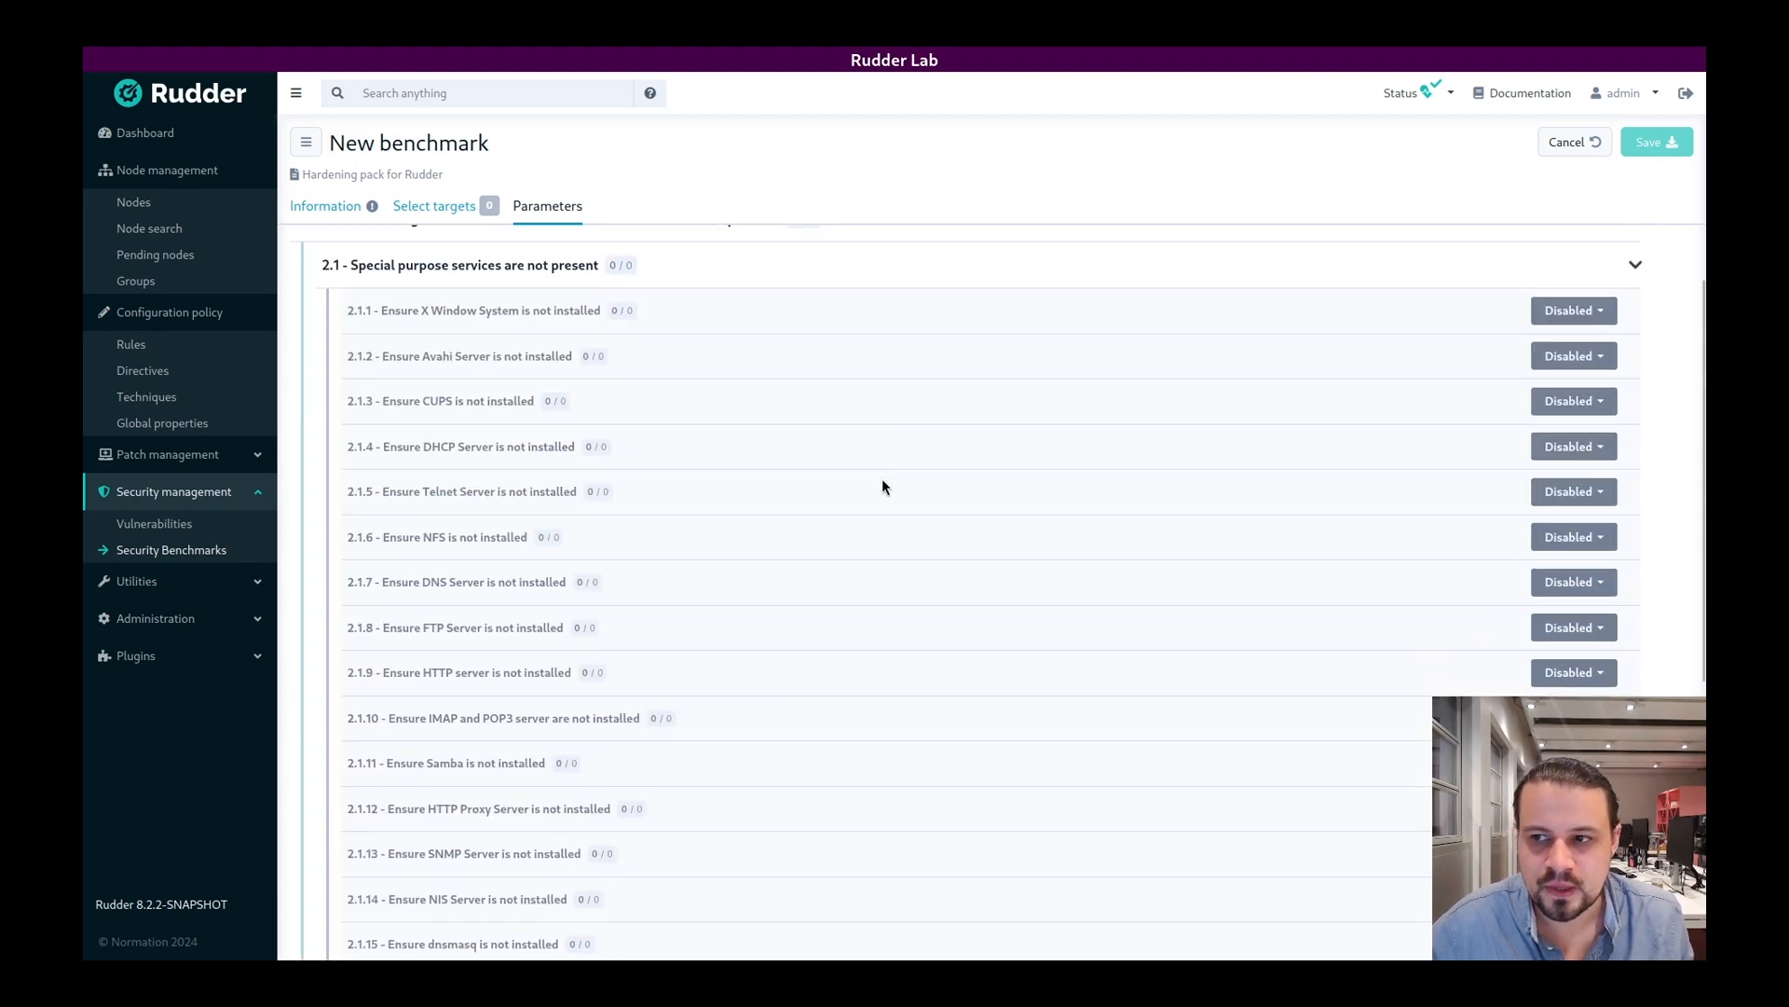
left_click(1580, 311)
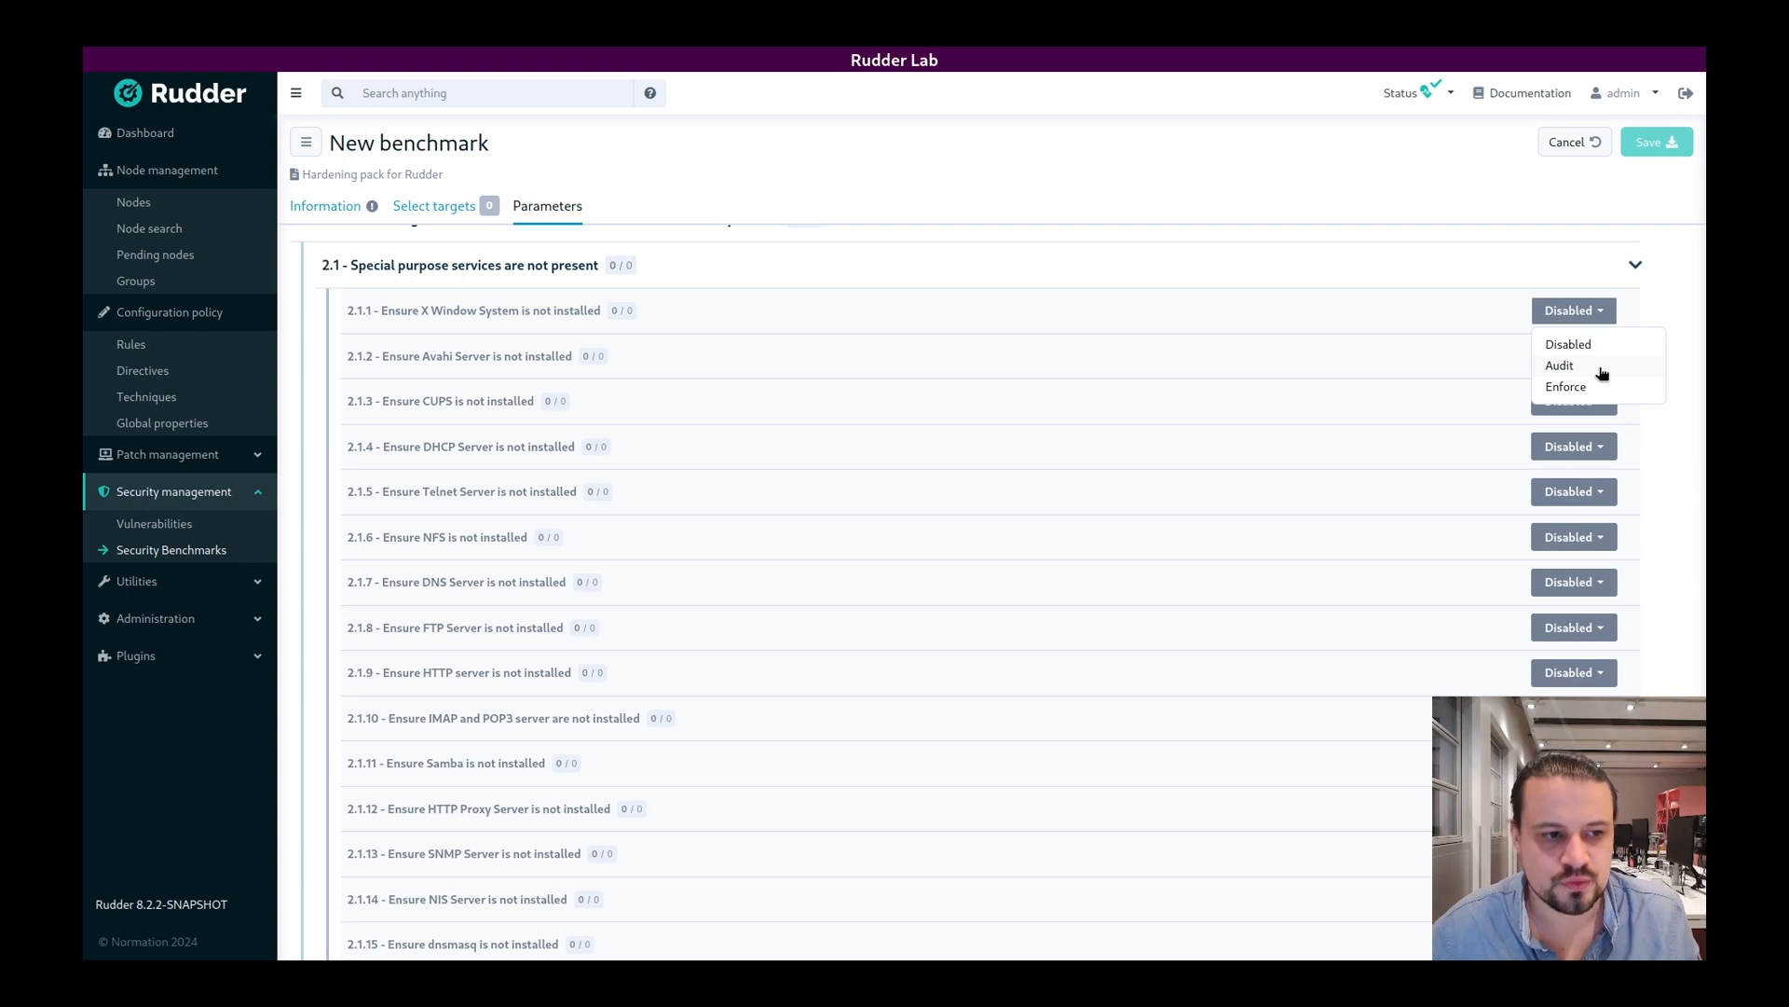
scroll(1174, 647, "down", 5)
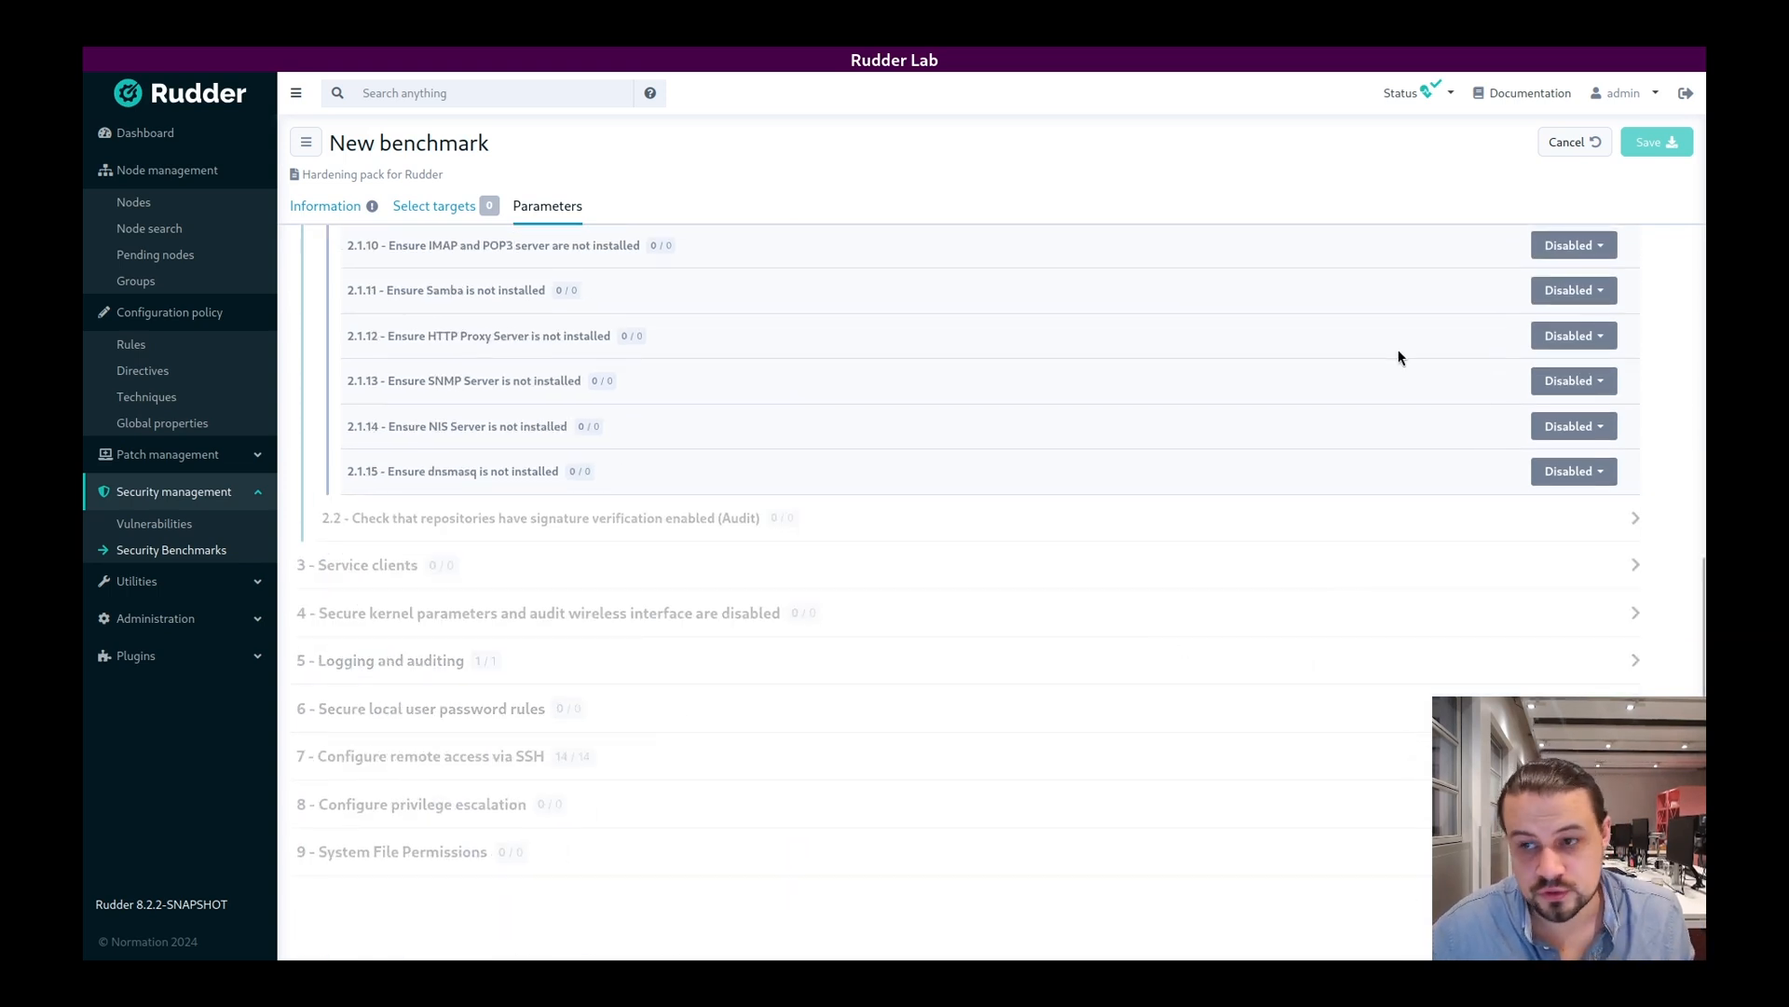
Step: Show the auditd_max_log_file parameter of check 5.1.5 under Logging and auditing, Auditd configuration
left_click(527, 661)
left_click(529, 505)
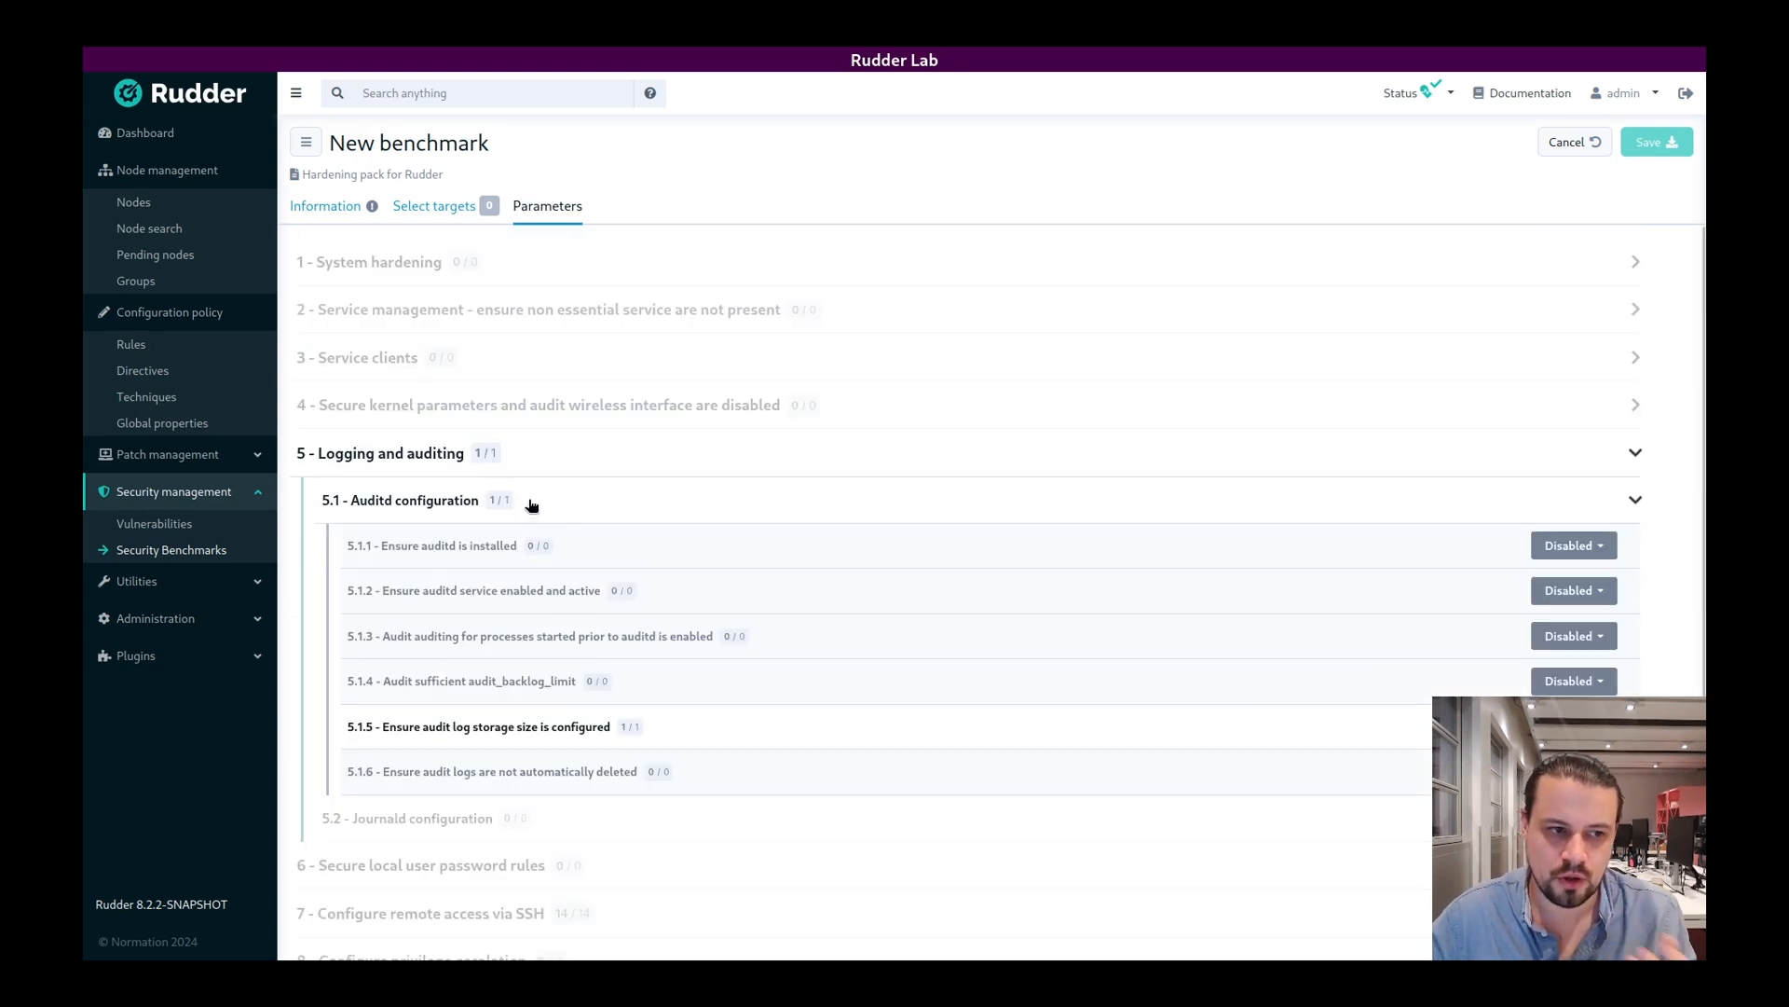
left_click(701, 733)
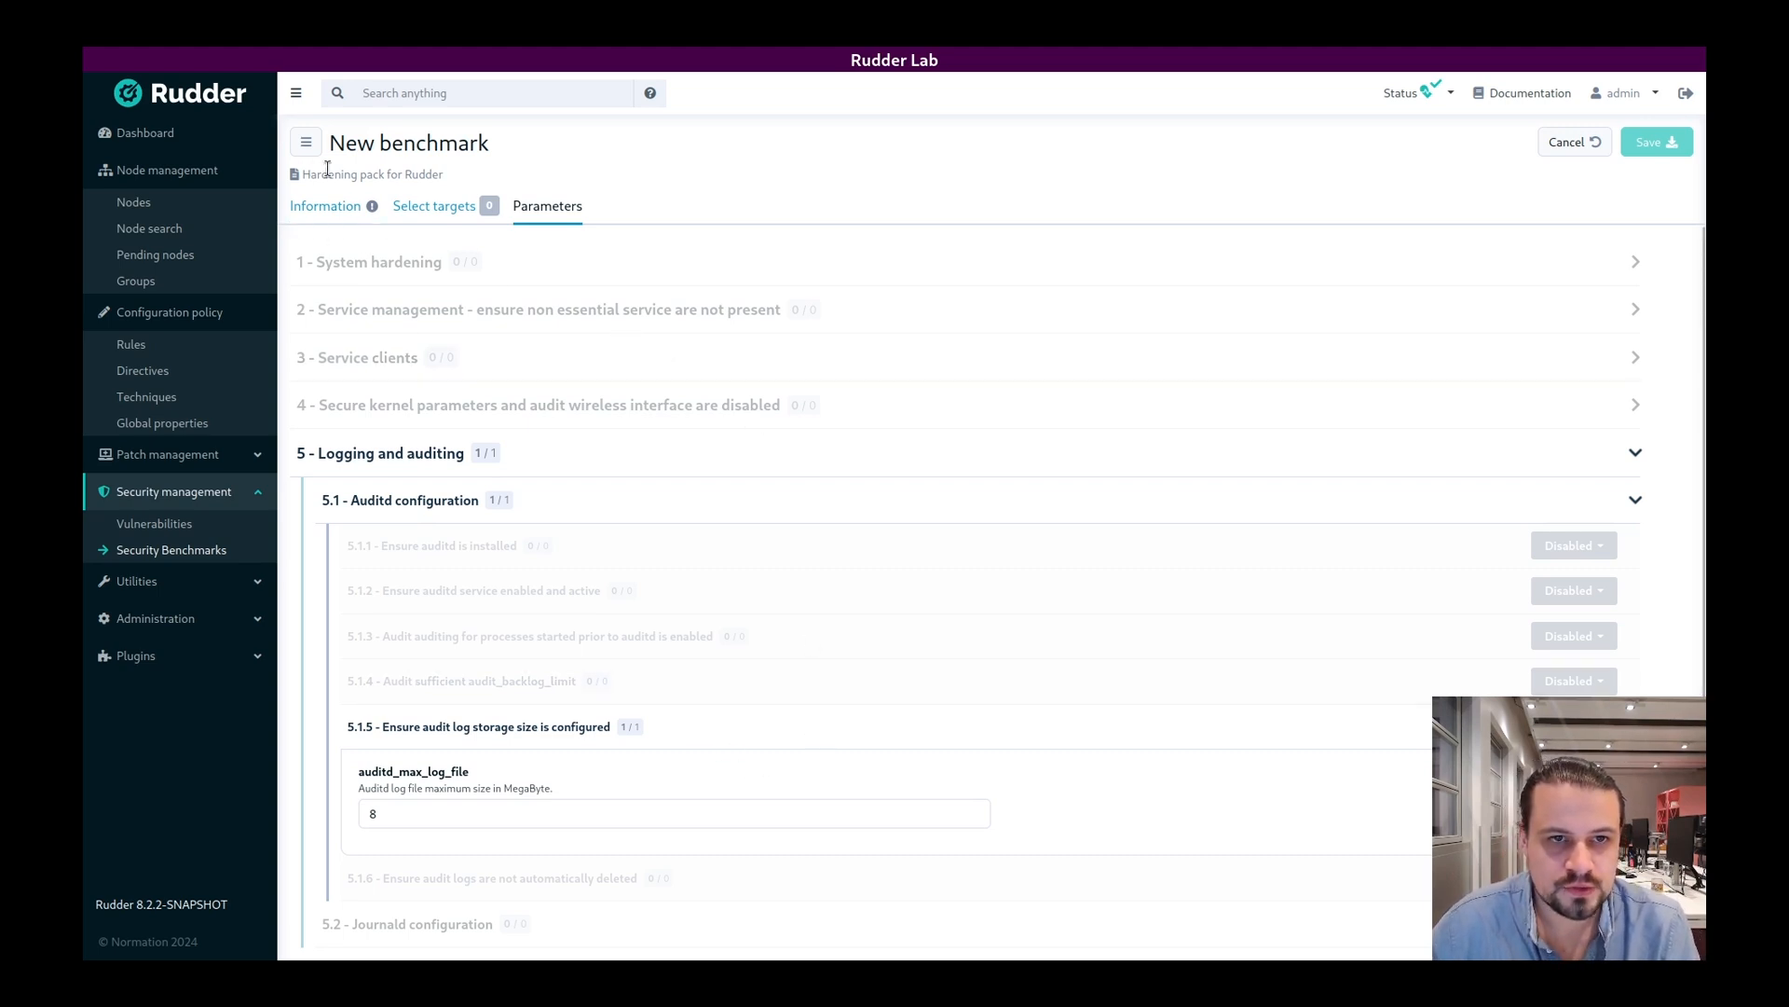
Step: Open the existing Hardening pack for Rudder benchmark and inspect the per-node results of check 5.1.5 on audit log storage size
left_click(307, 145)
left_click(391, 343)
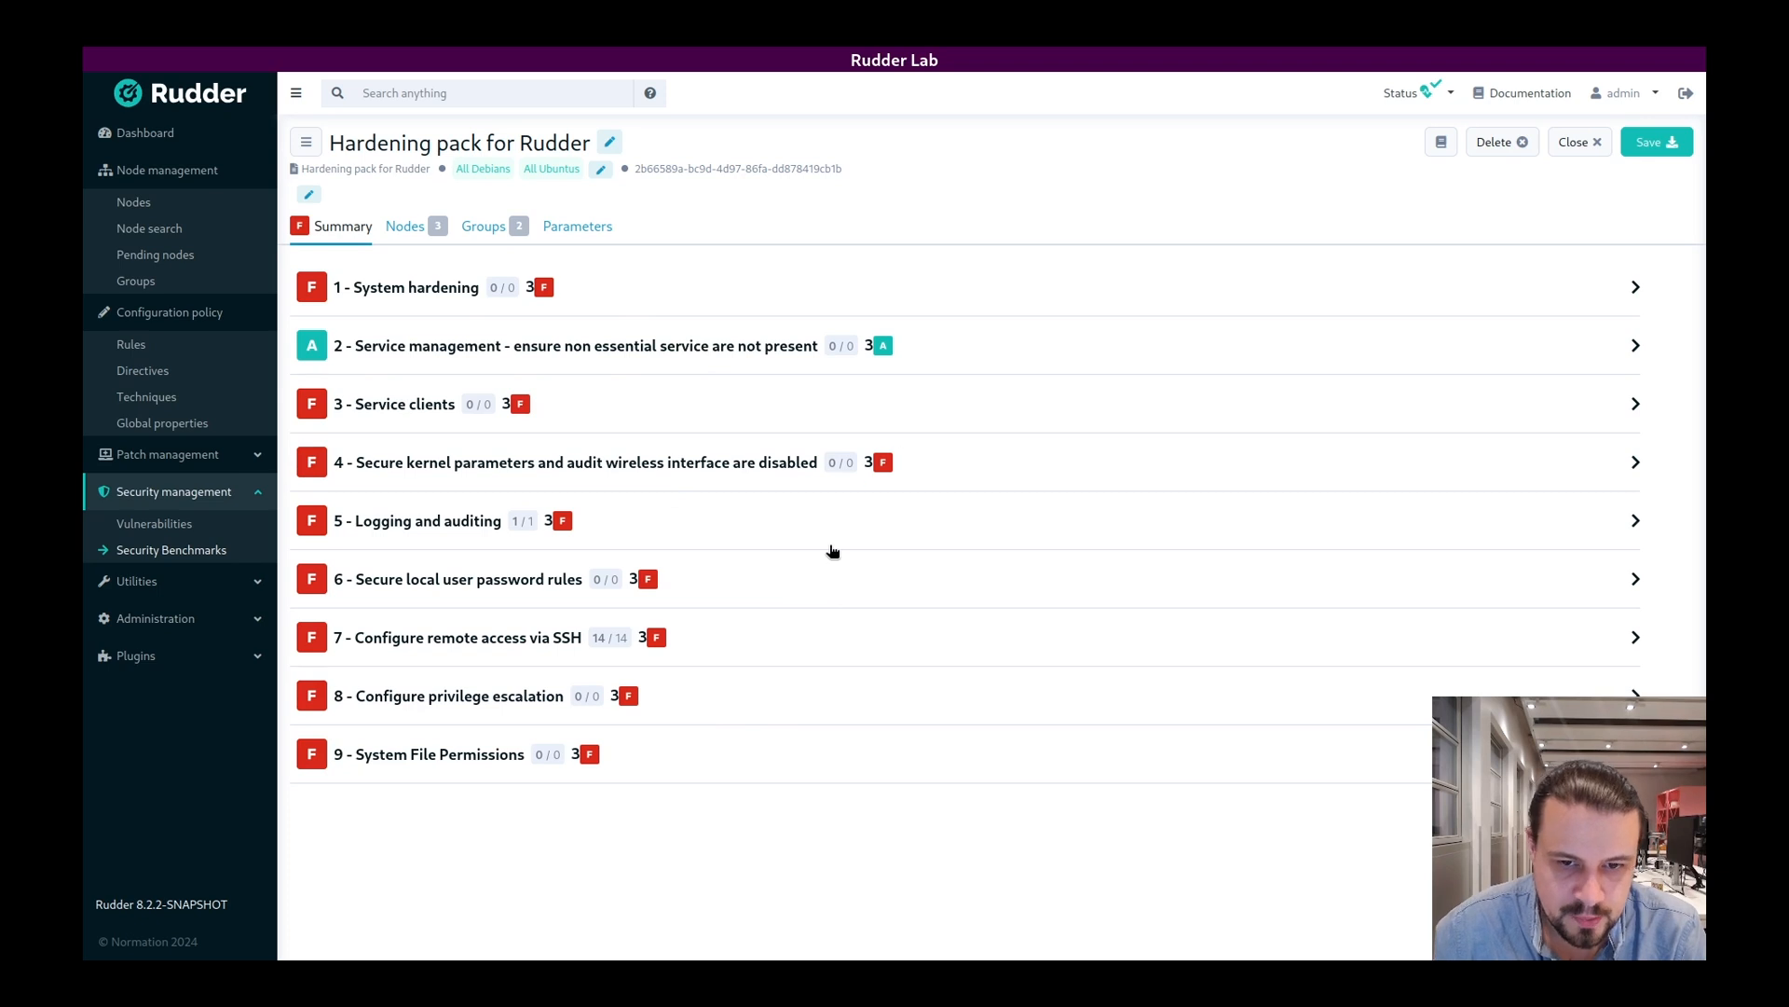
left_click(791, 526)
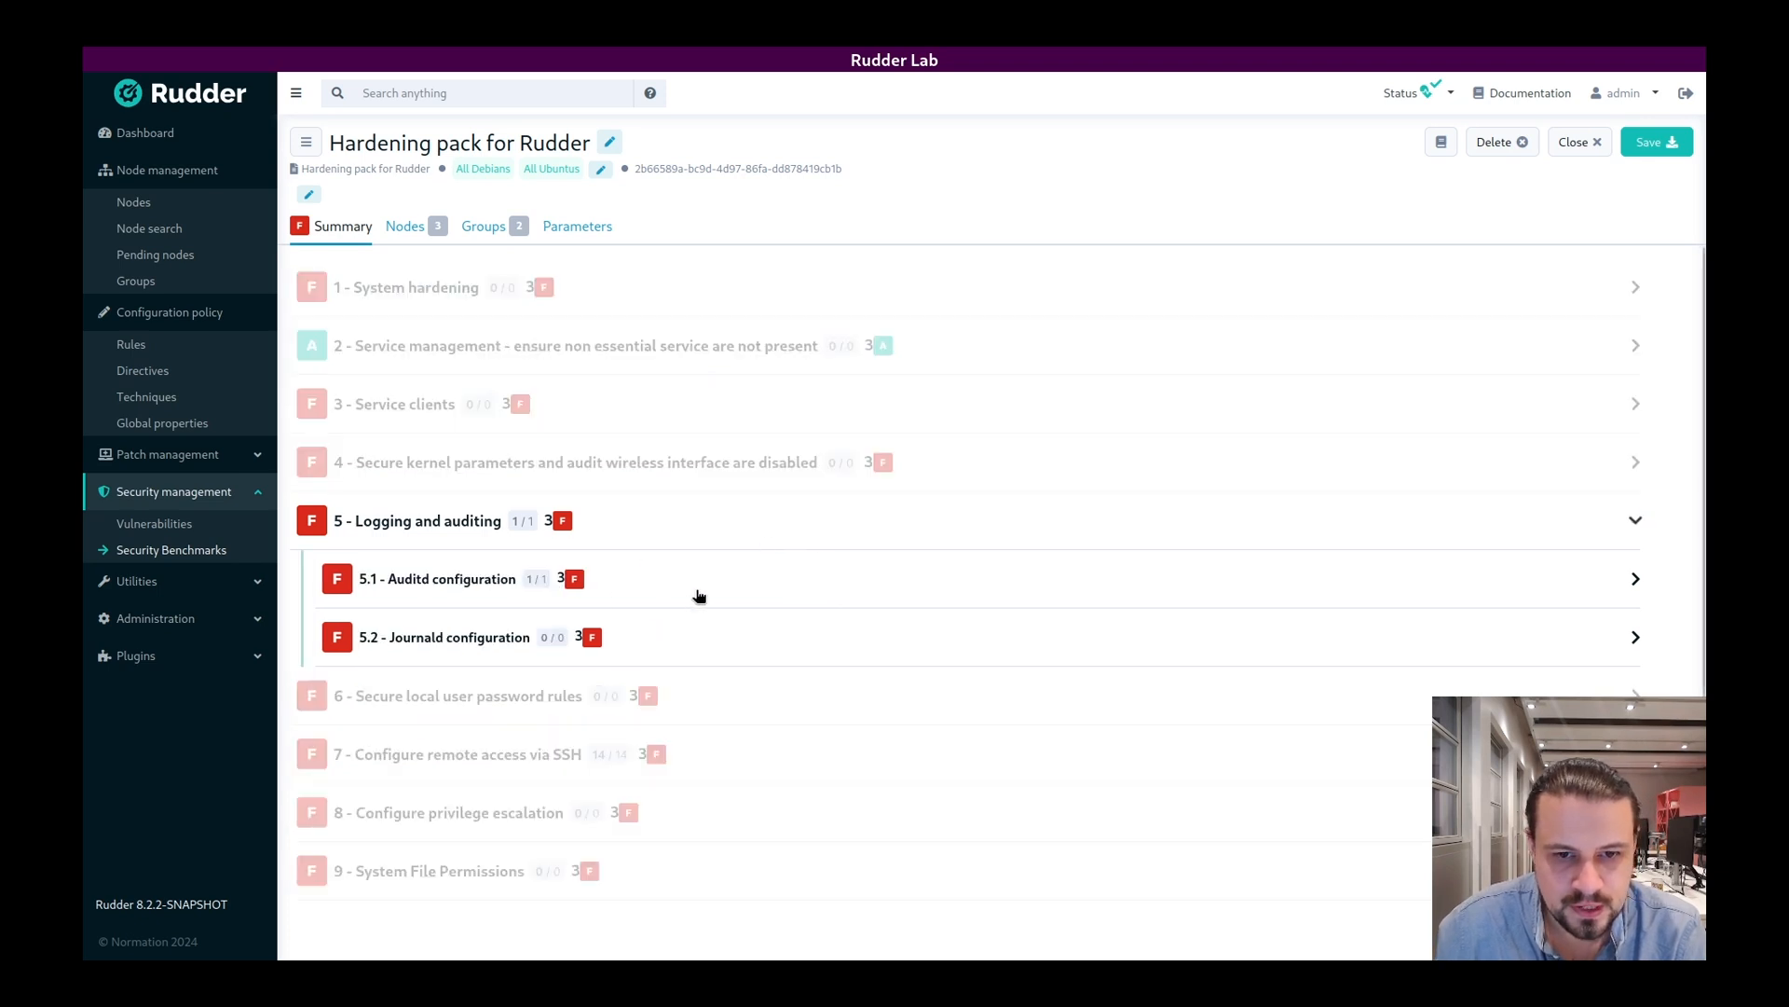
left_click(697, 593)
scroll(480, 587, "down", 2)
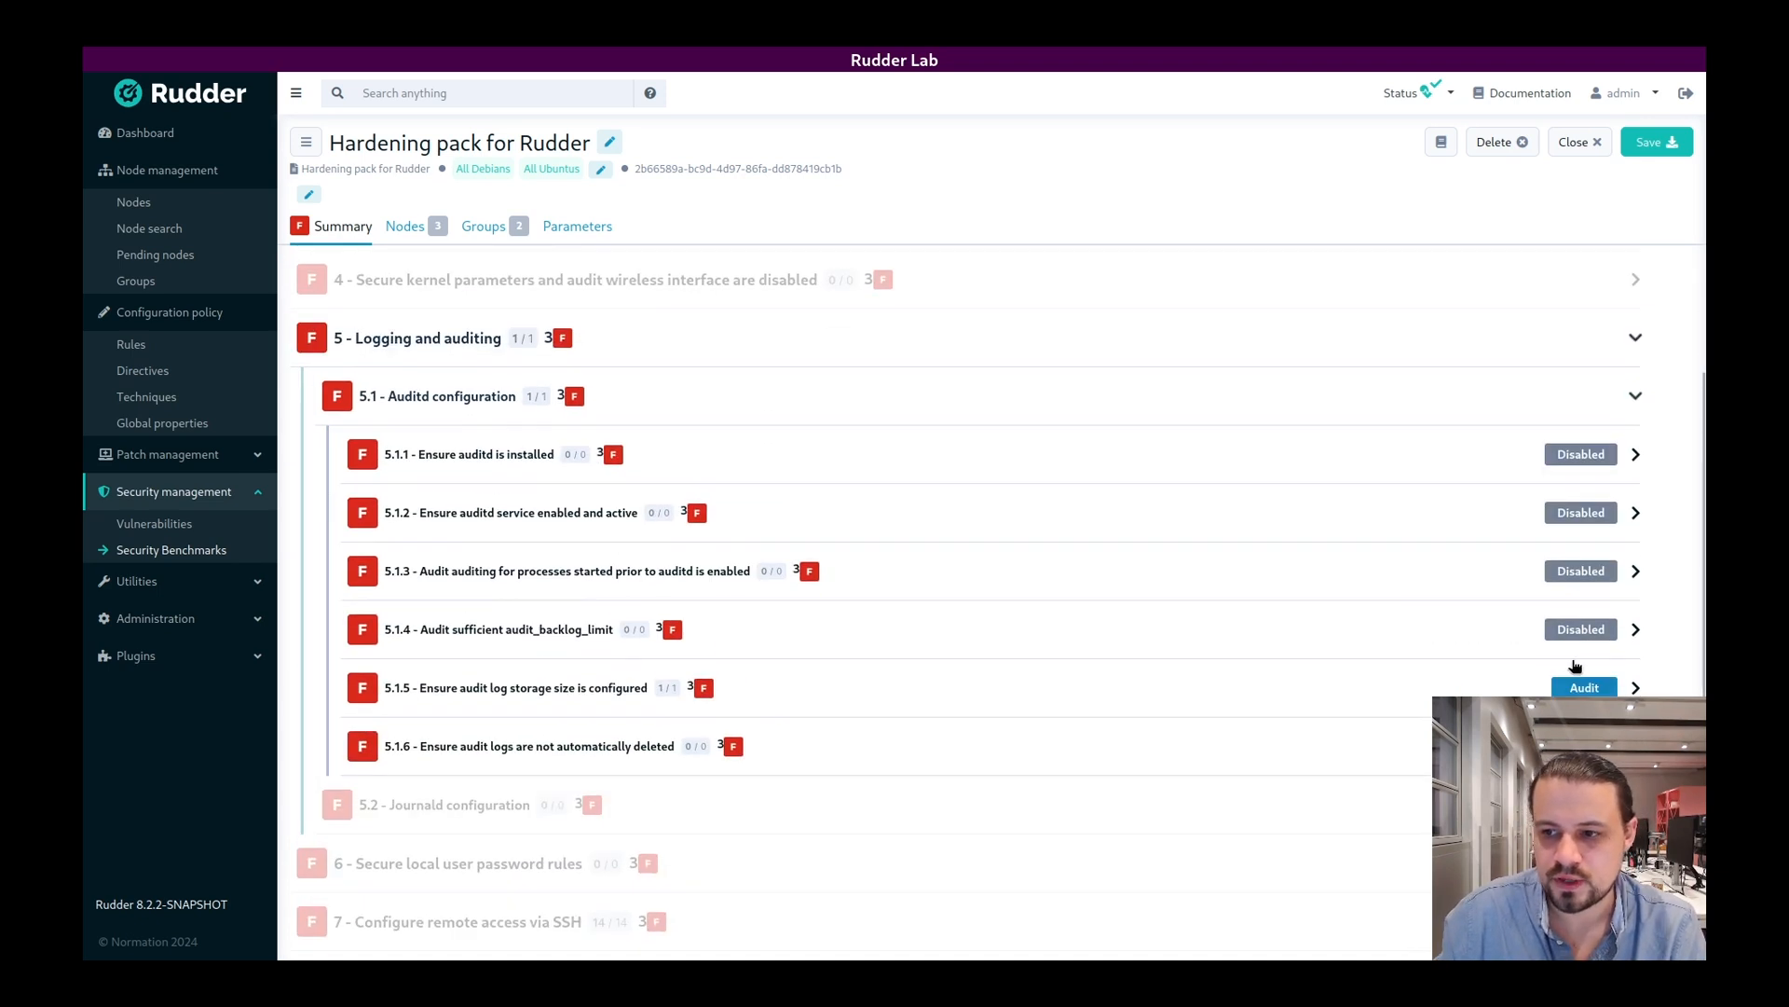
left_click(650, 692)
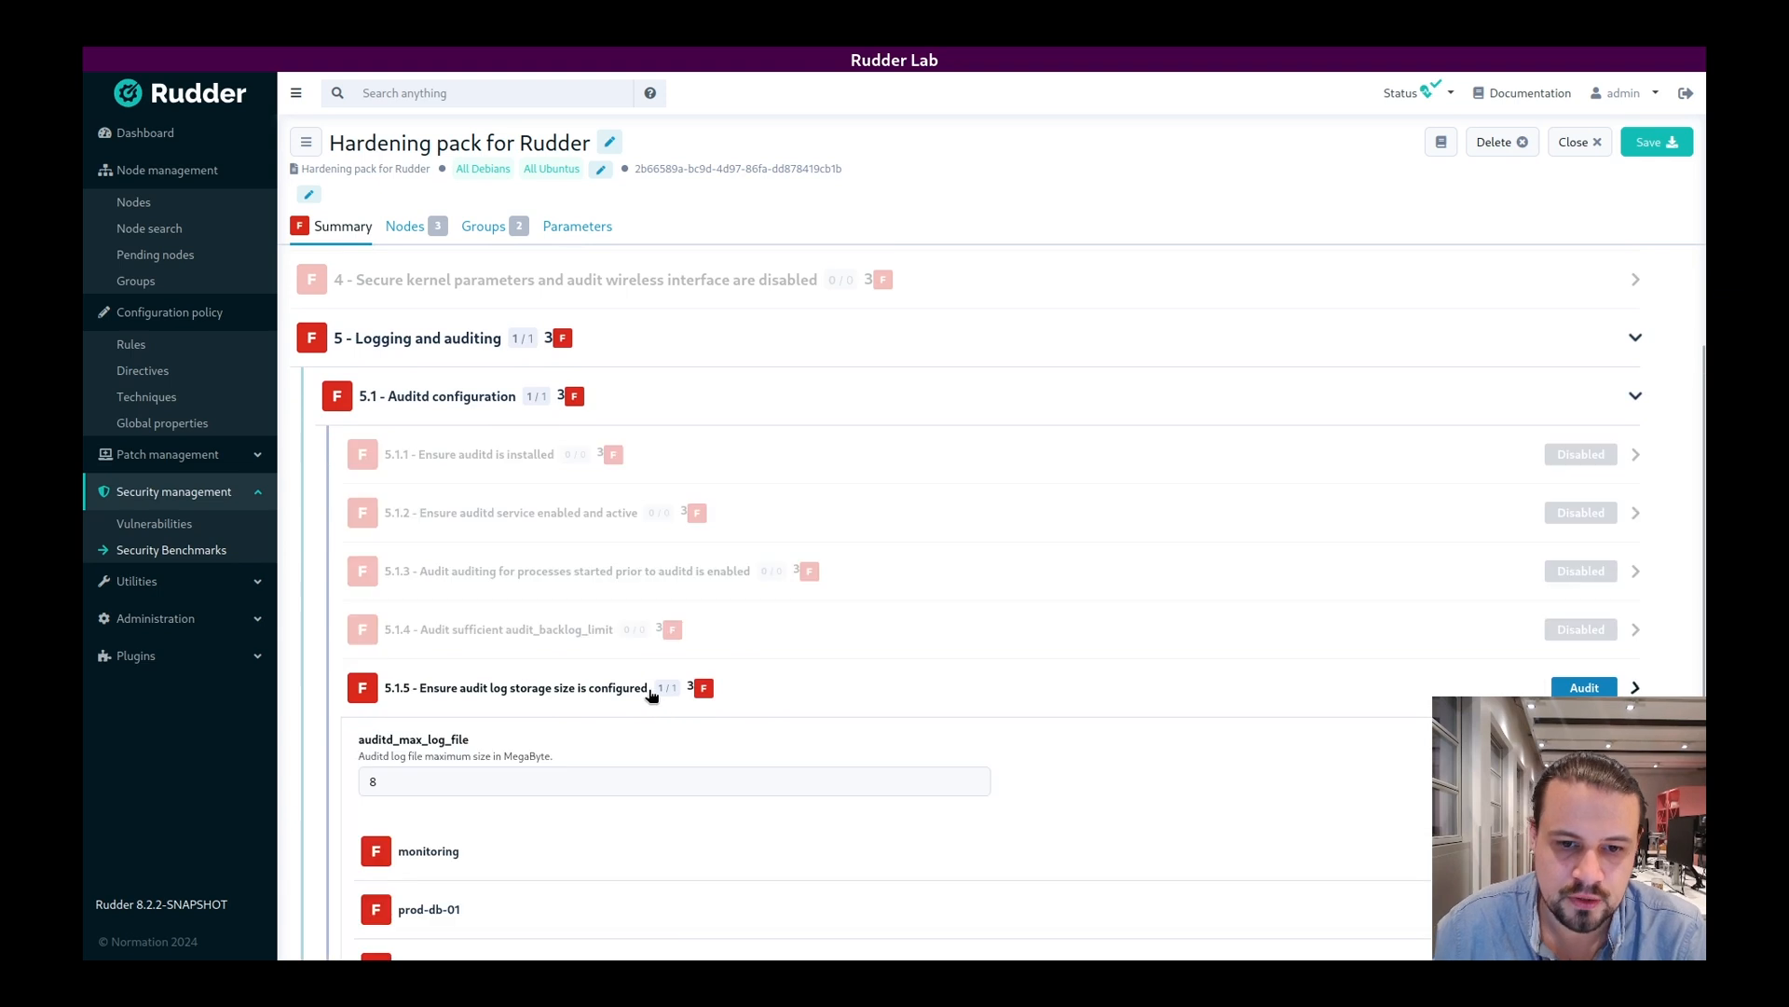
scroll(438, 746, "down", 2)
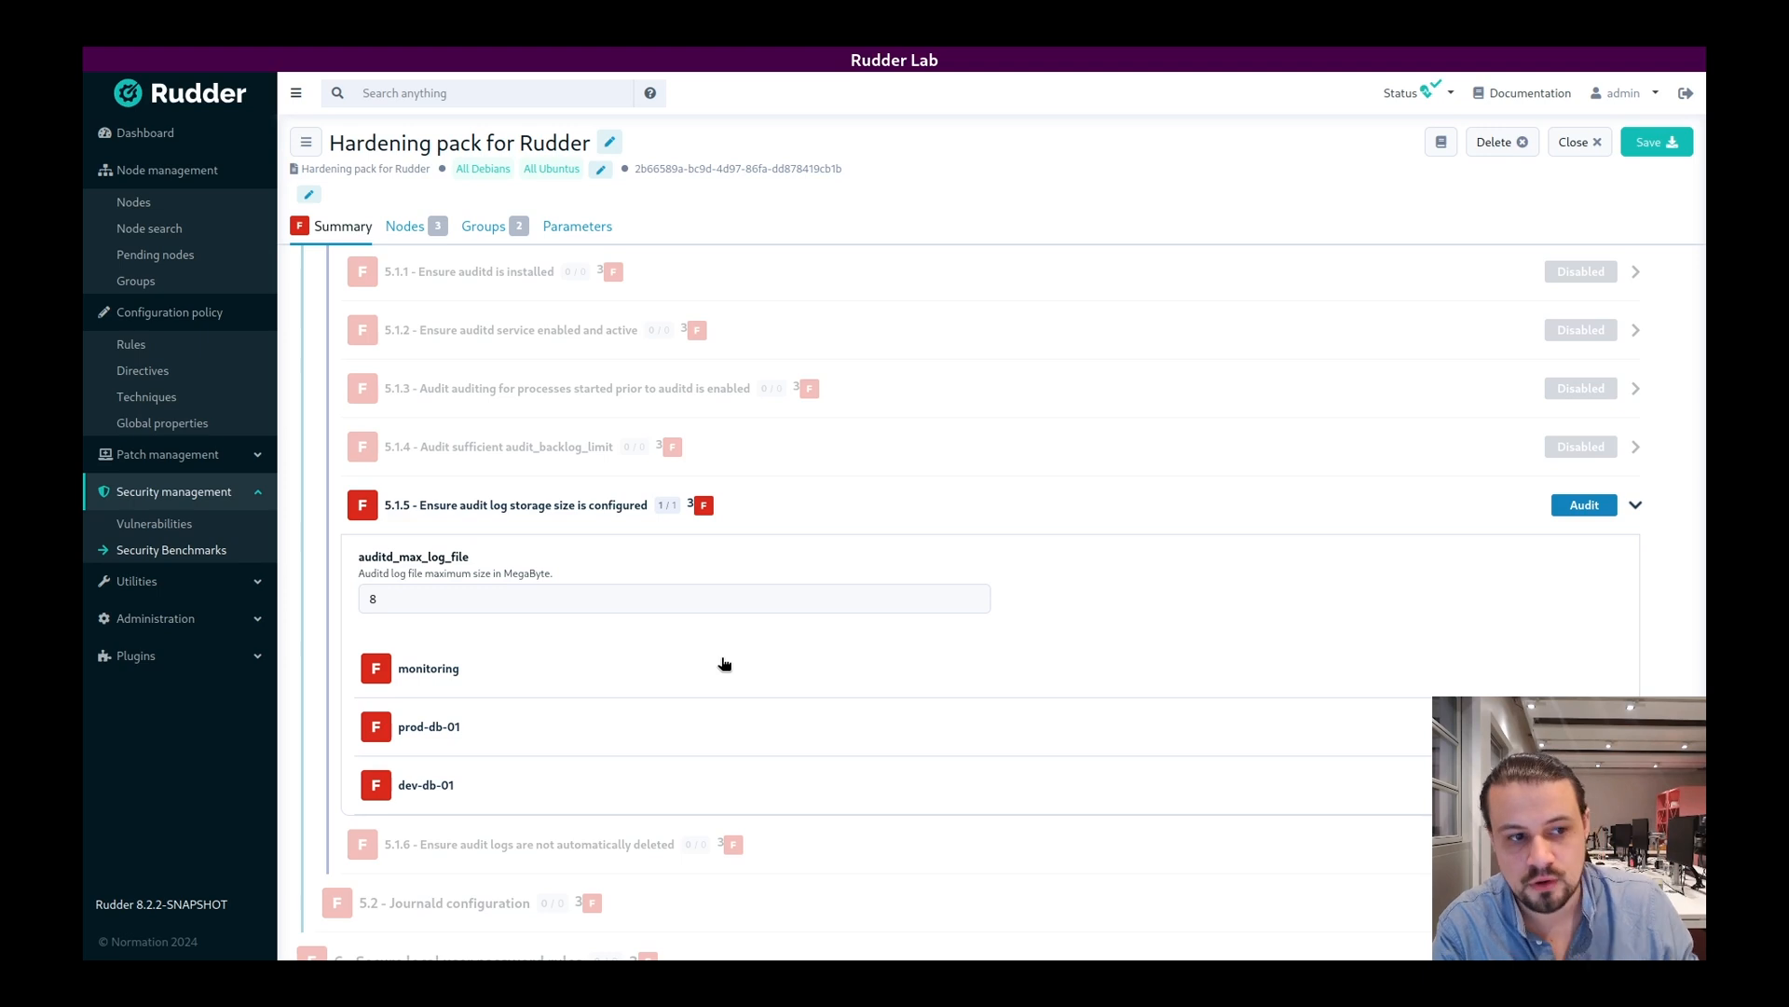
Step: Review the benchmark results for node prod-db-01 and the score breakdown on the monitoring node's summary page
left_click(407, 227)
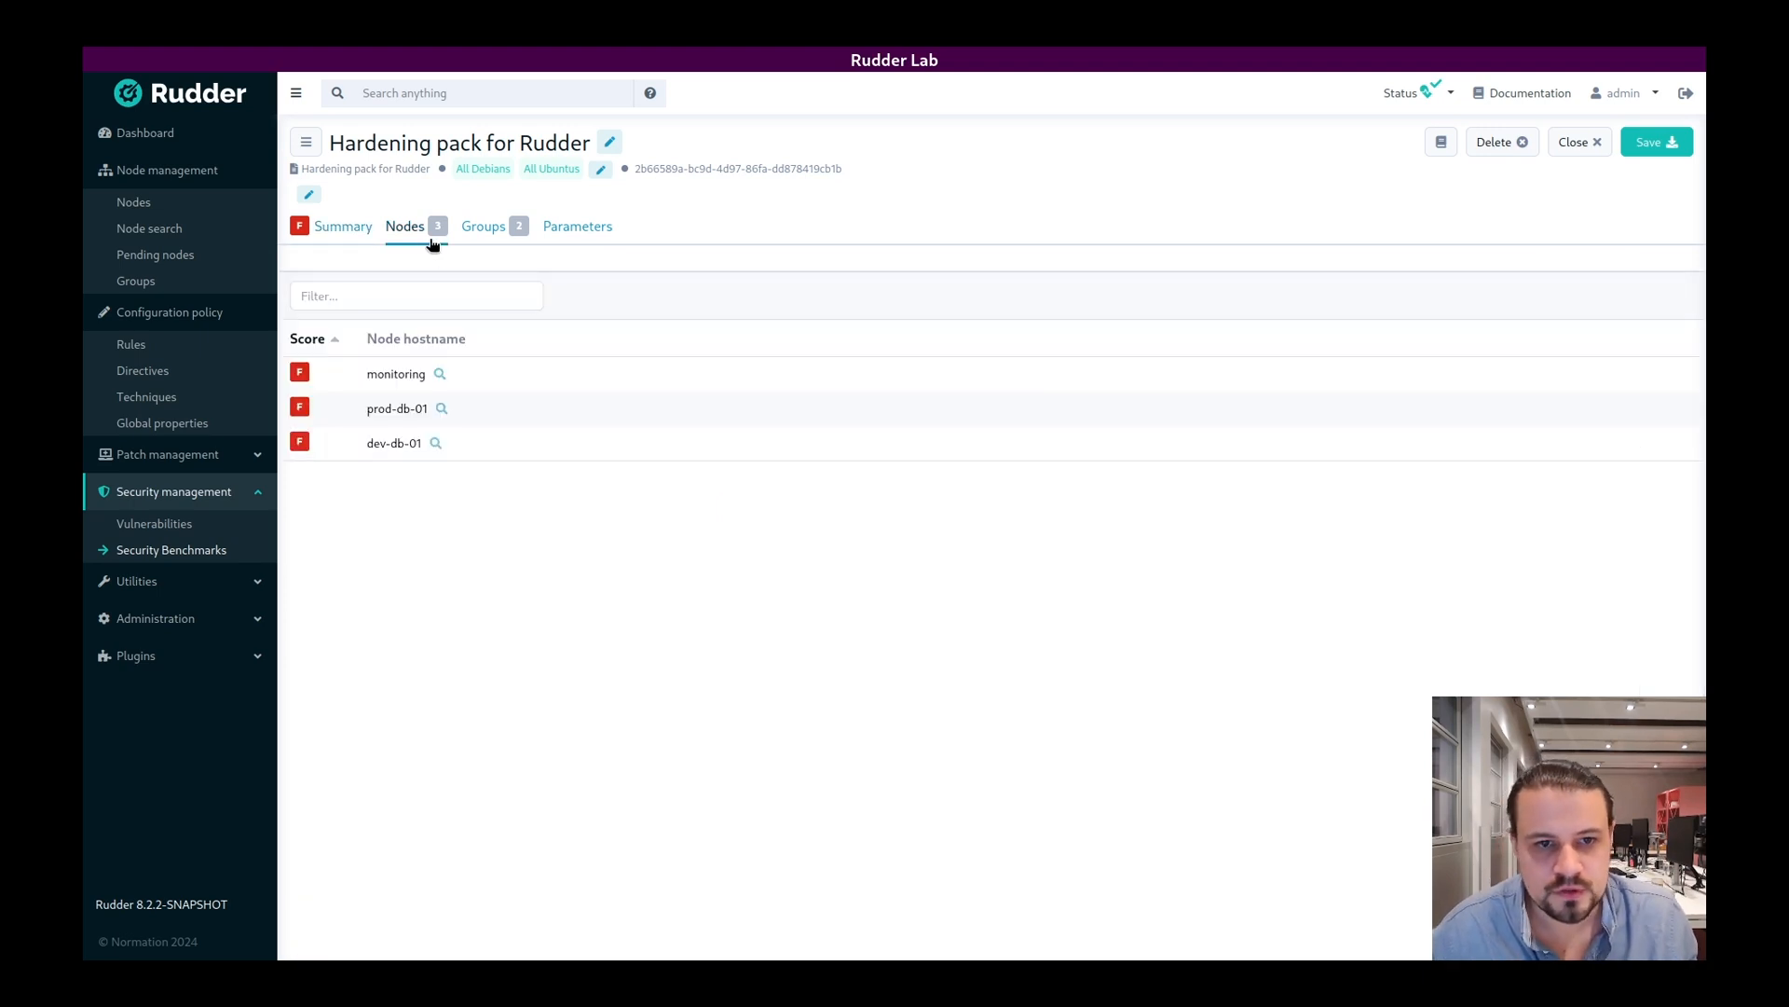
left_click(442, 408)
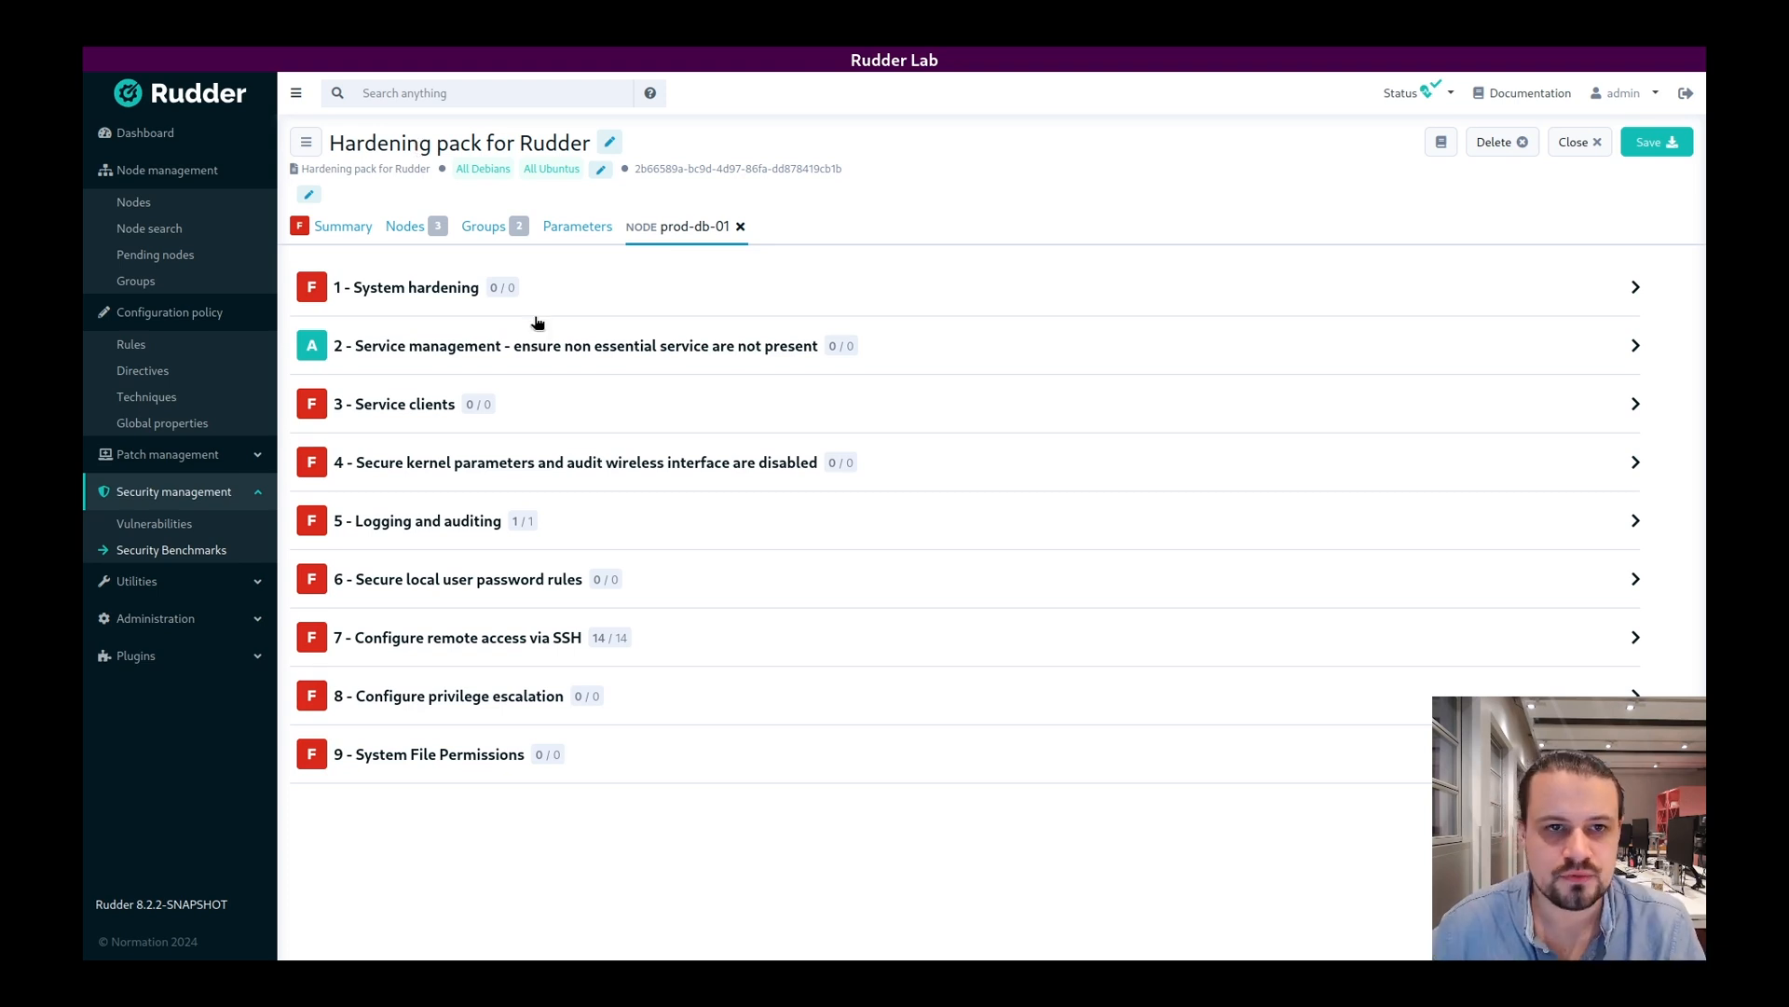
left_click(224, 209)
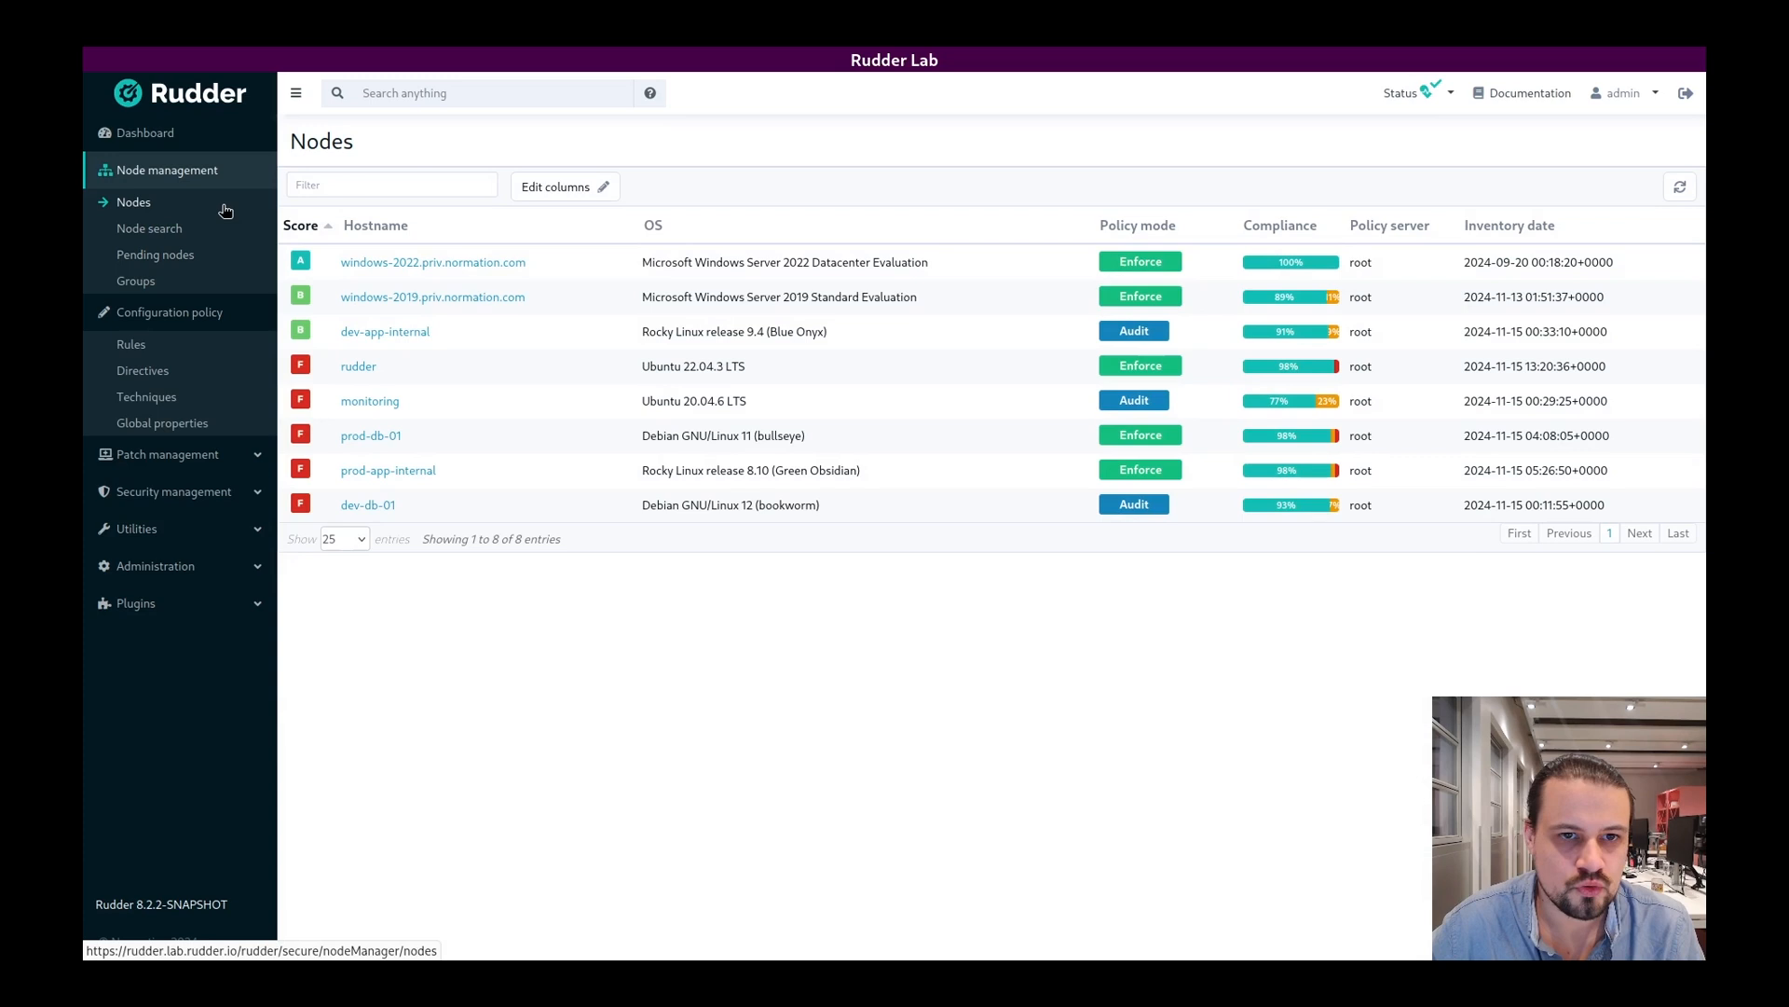
left_click(363, 401)
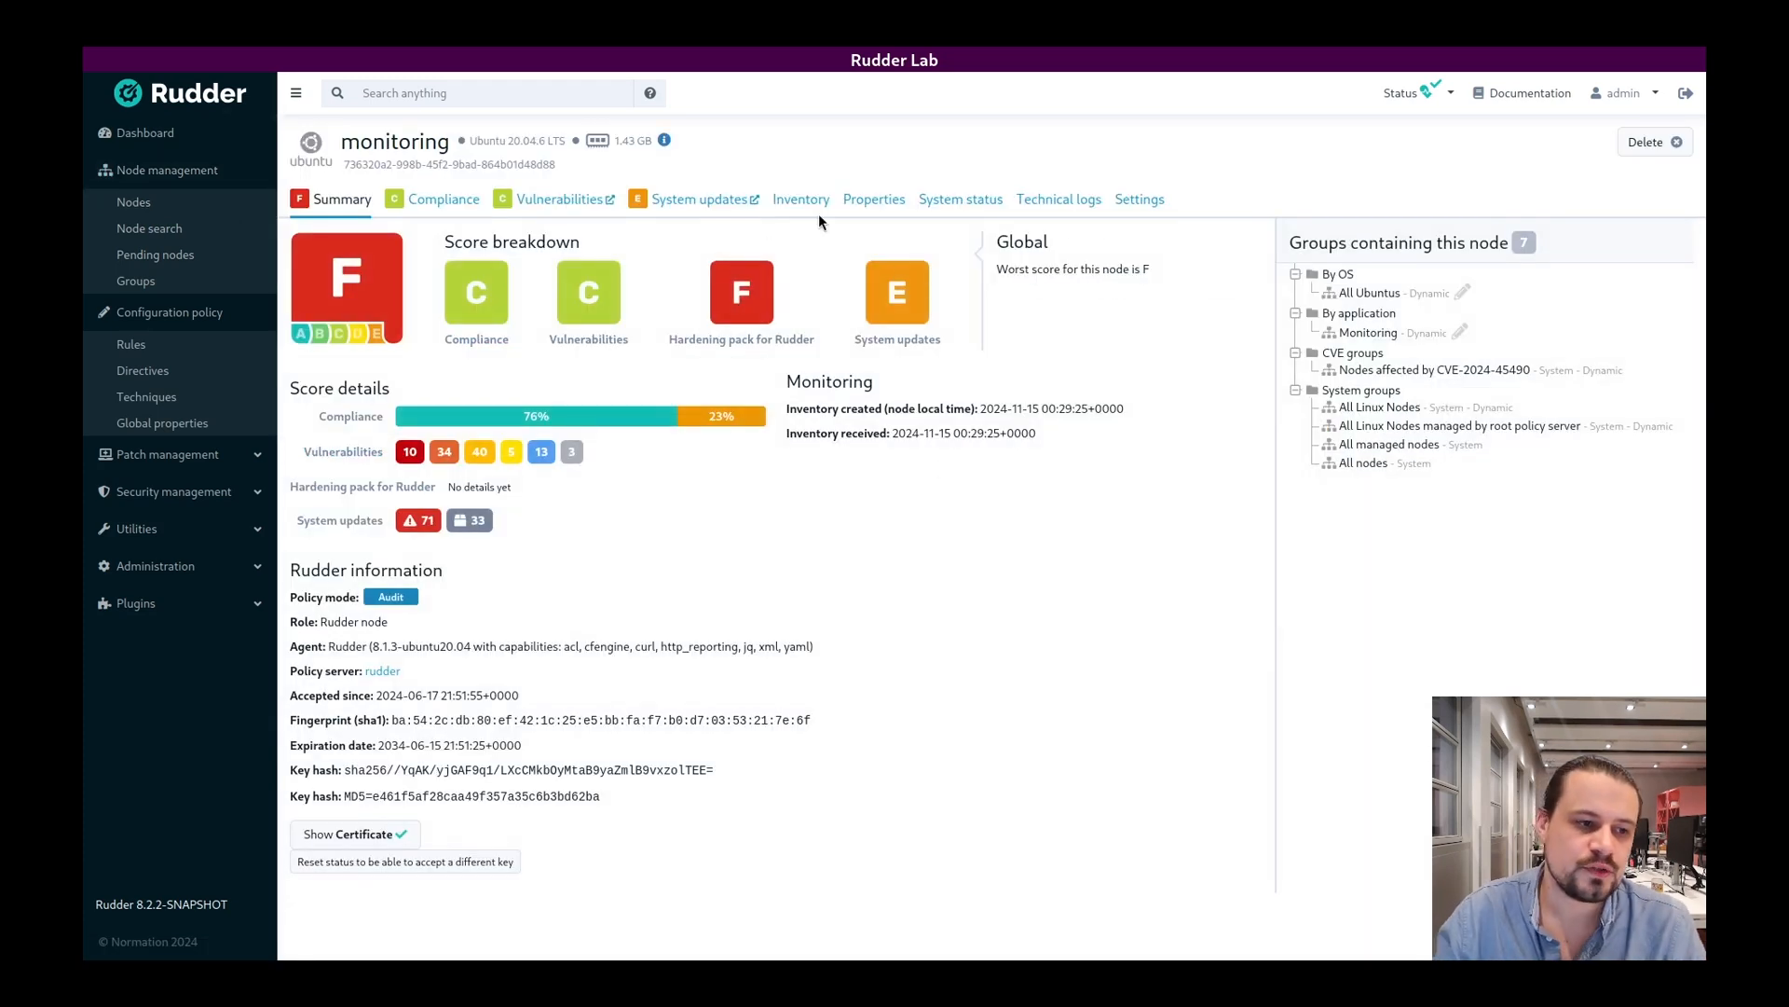
left_click(733, 300)
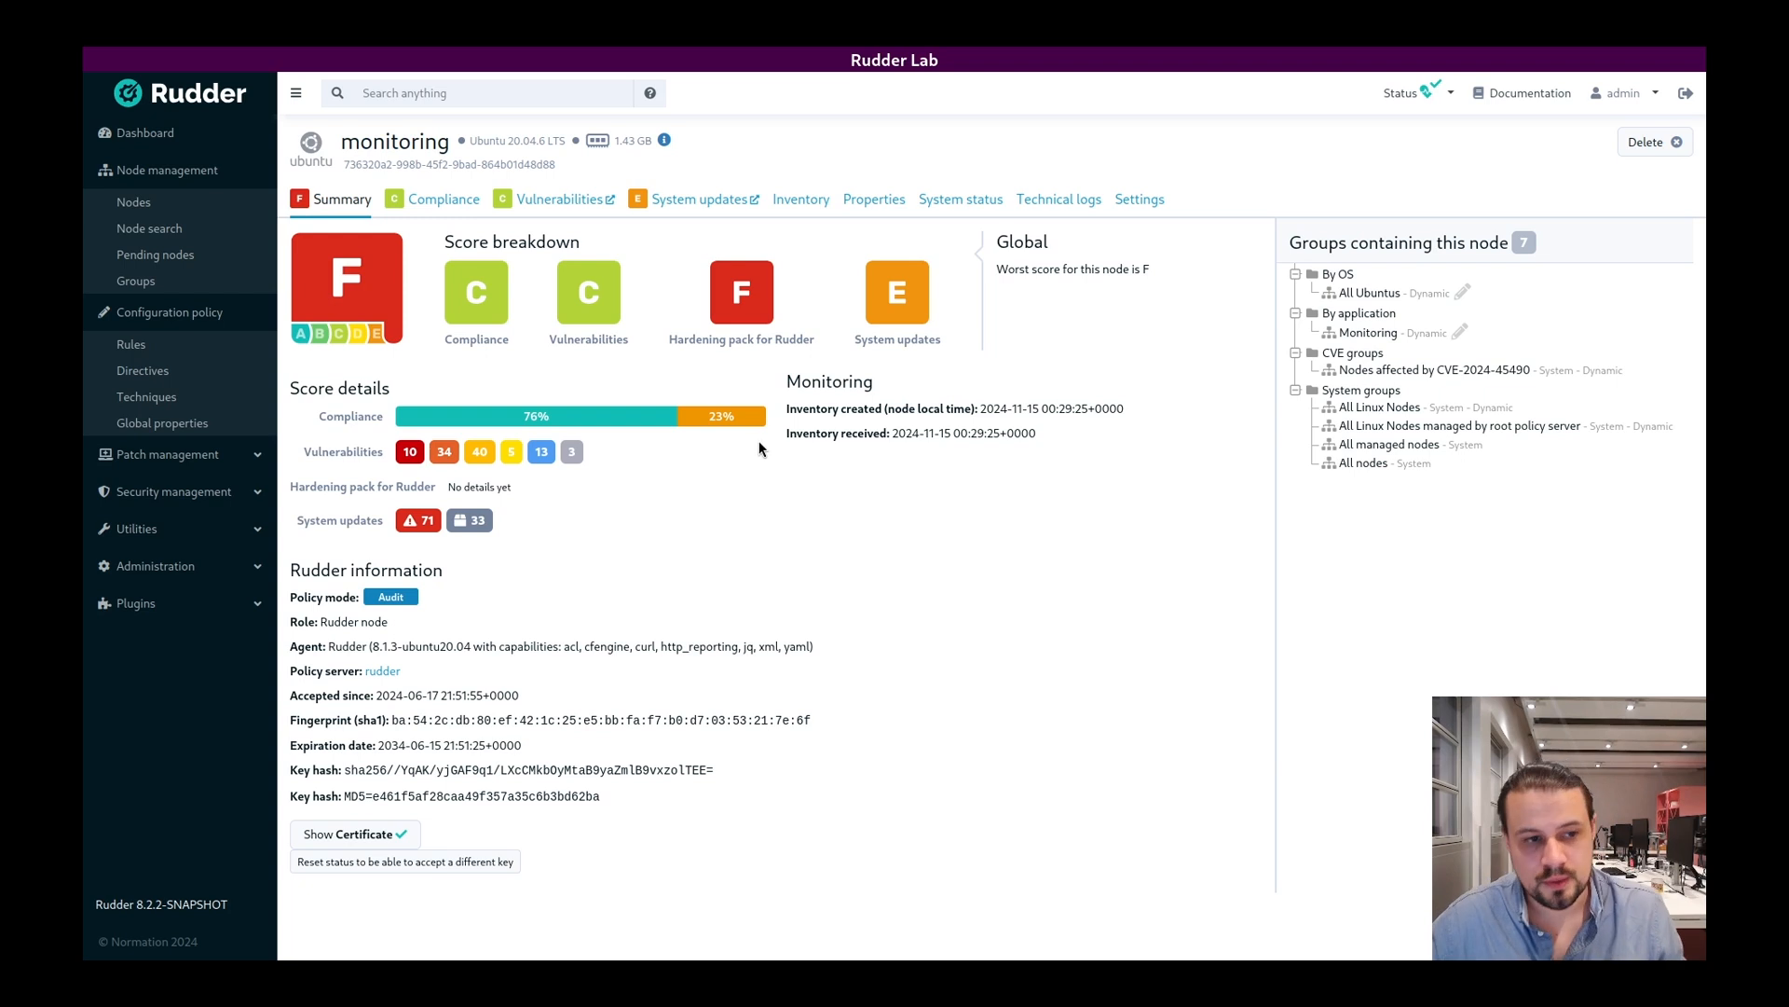
Step: View the vulnerabilities by node and compare the CVE lists of windows-2019.priv.normation.com and dev-app-internal
left_click(247, 491)
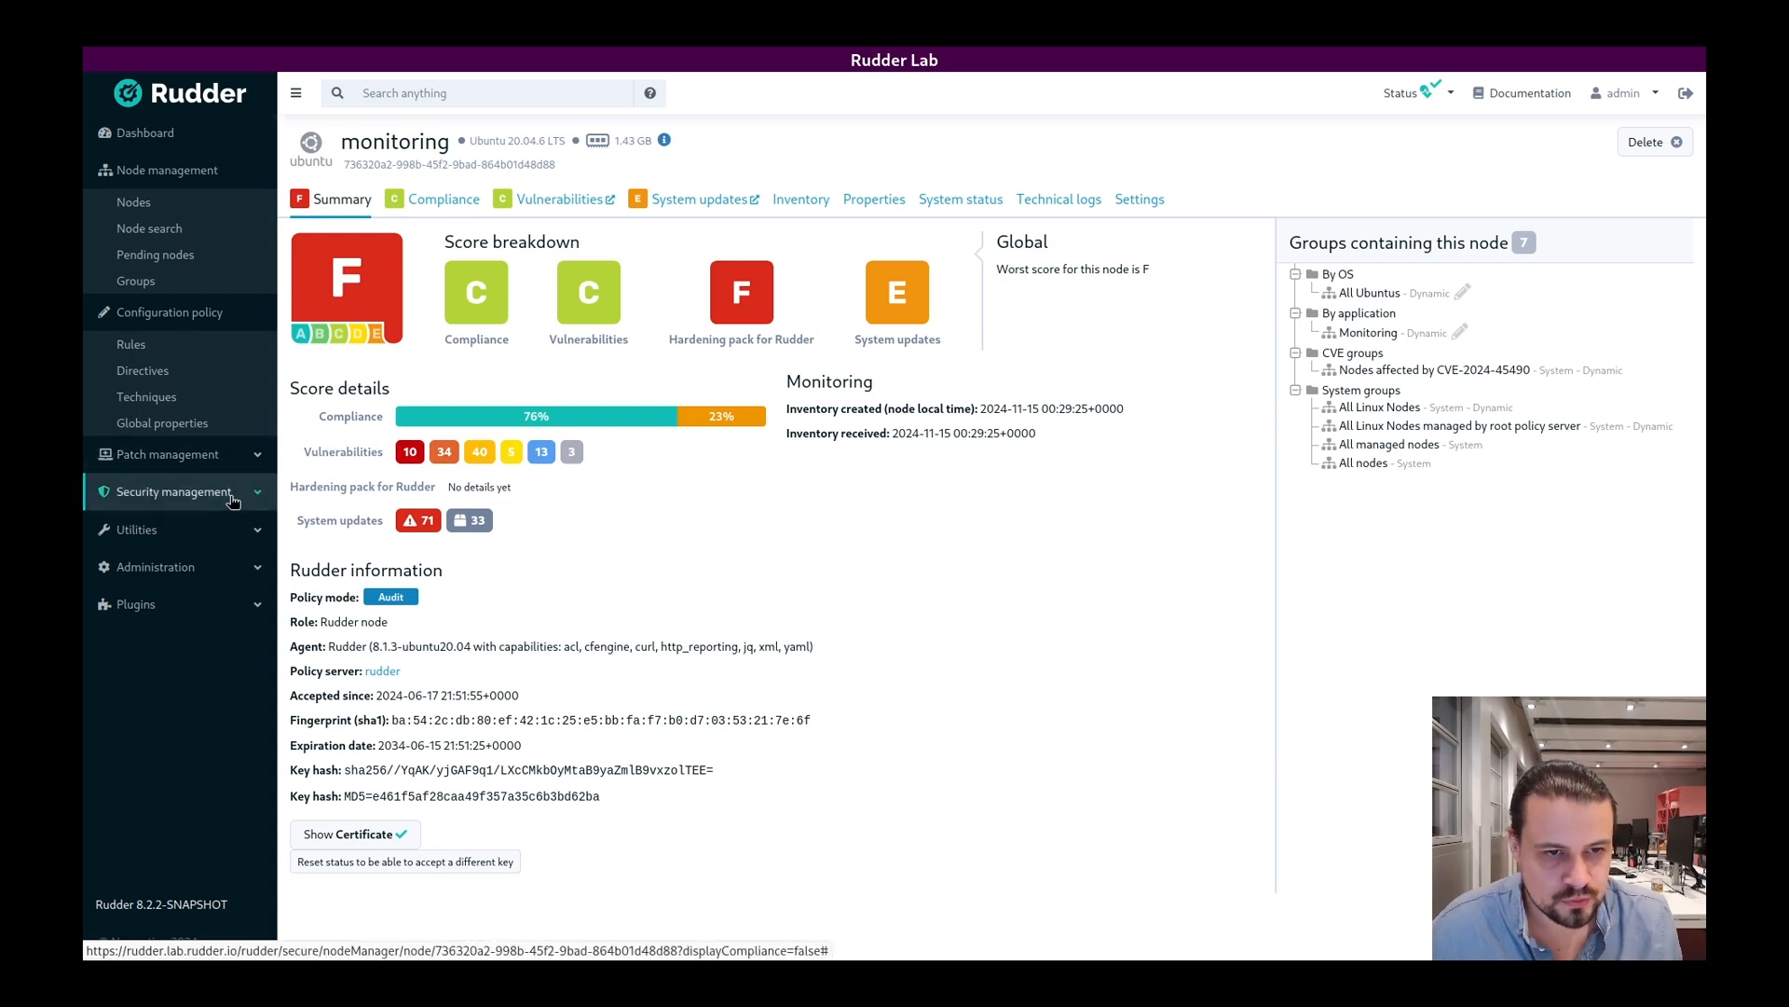
left_click(223, 527)
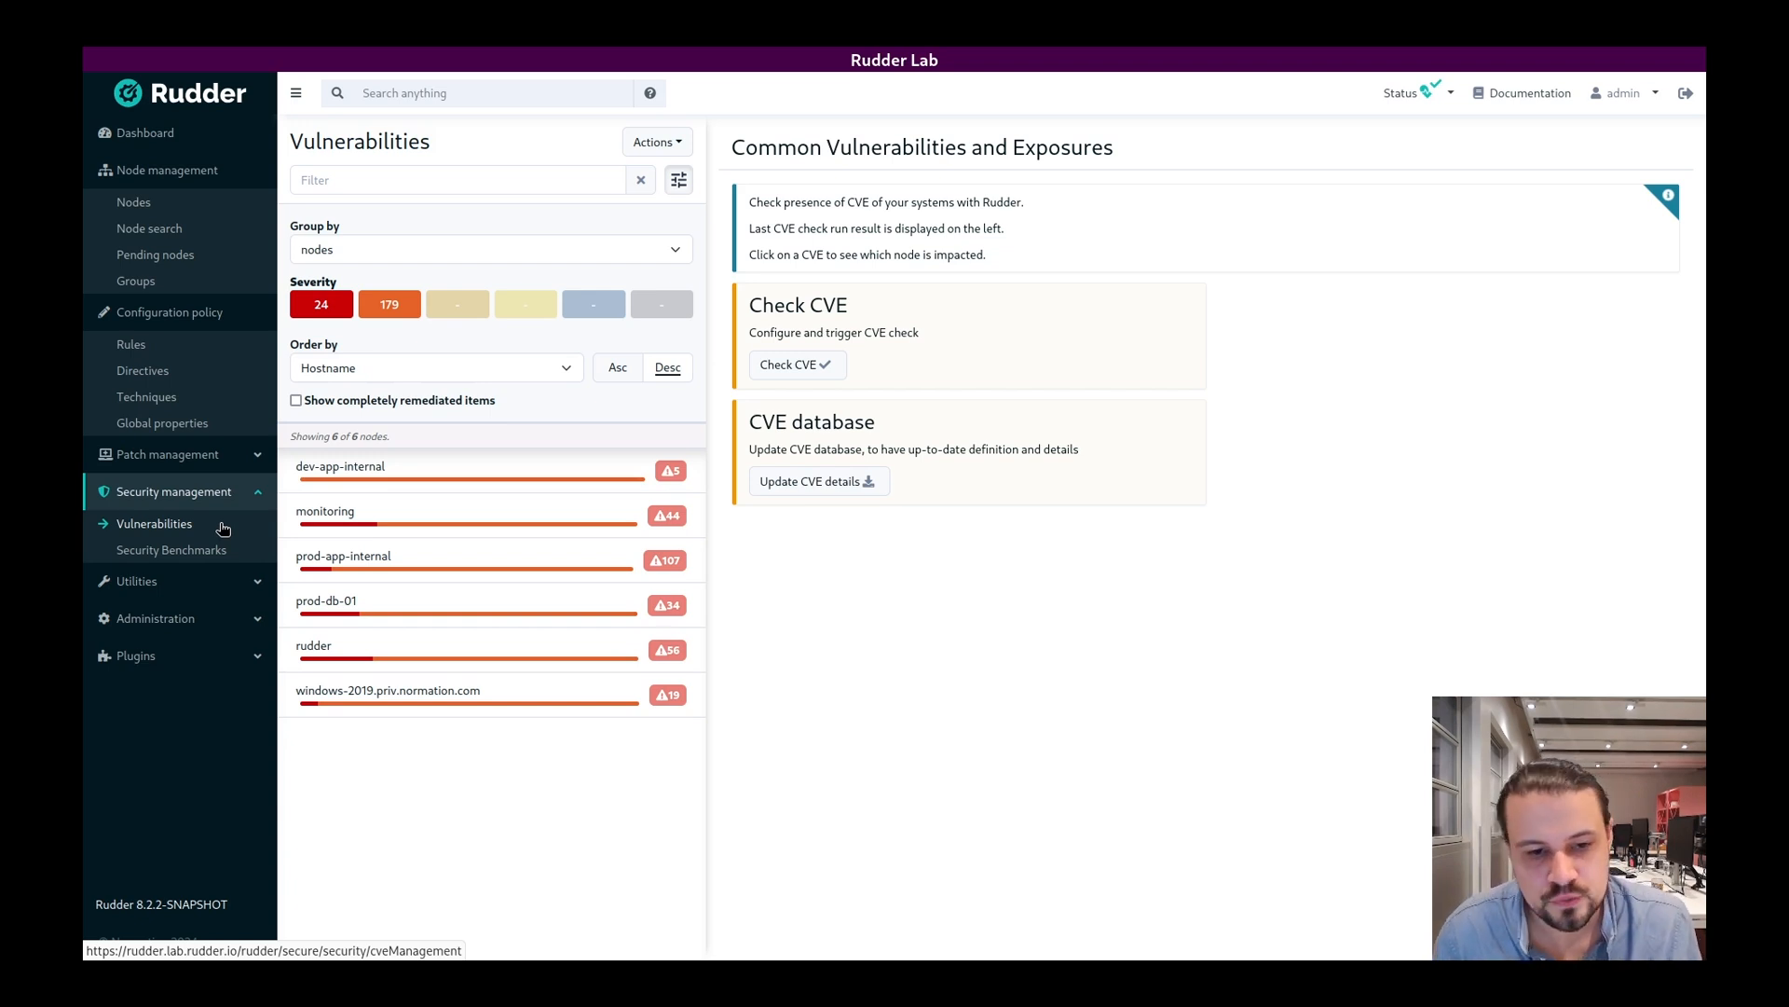
left_click(373, 690)
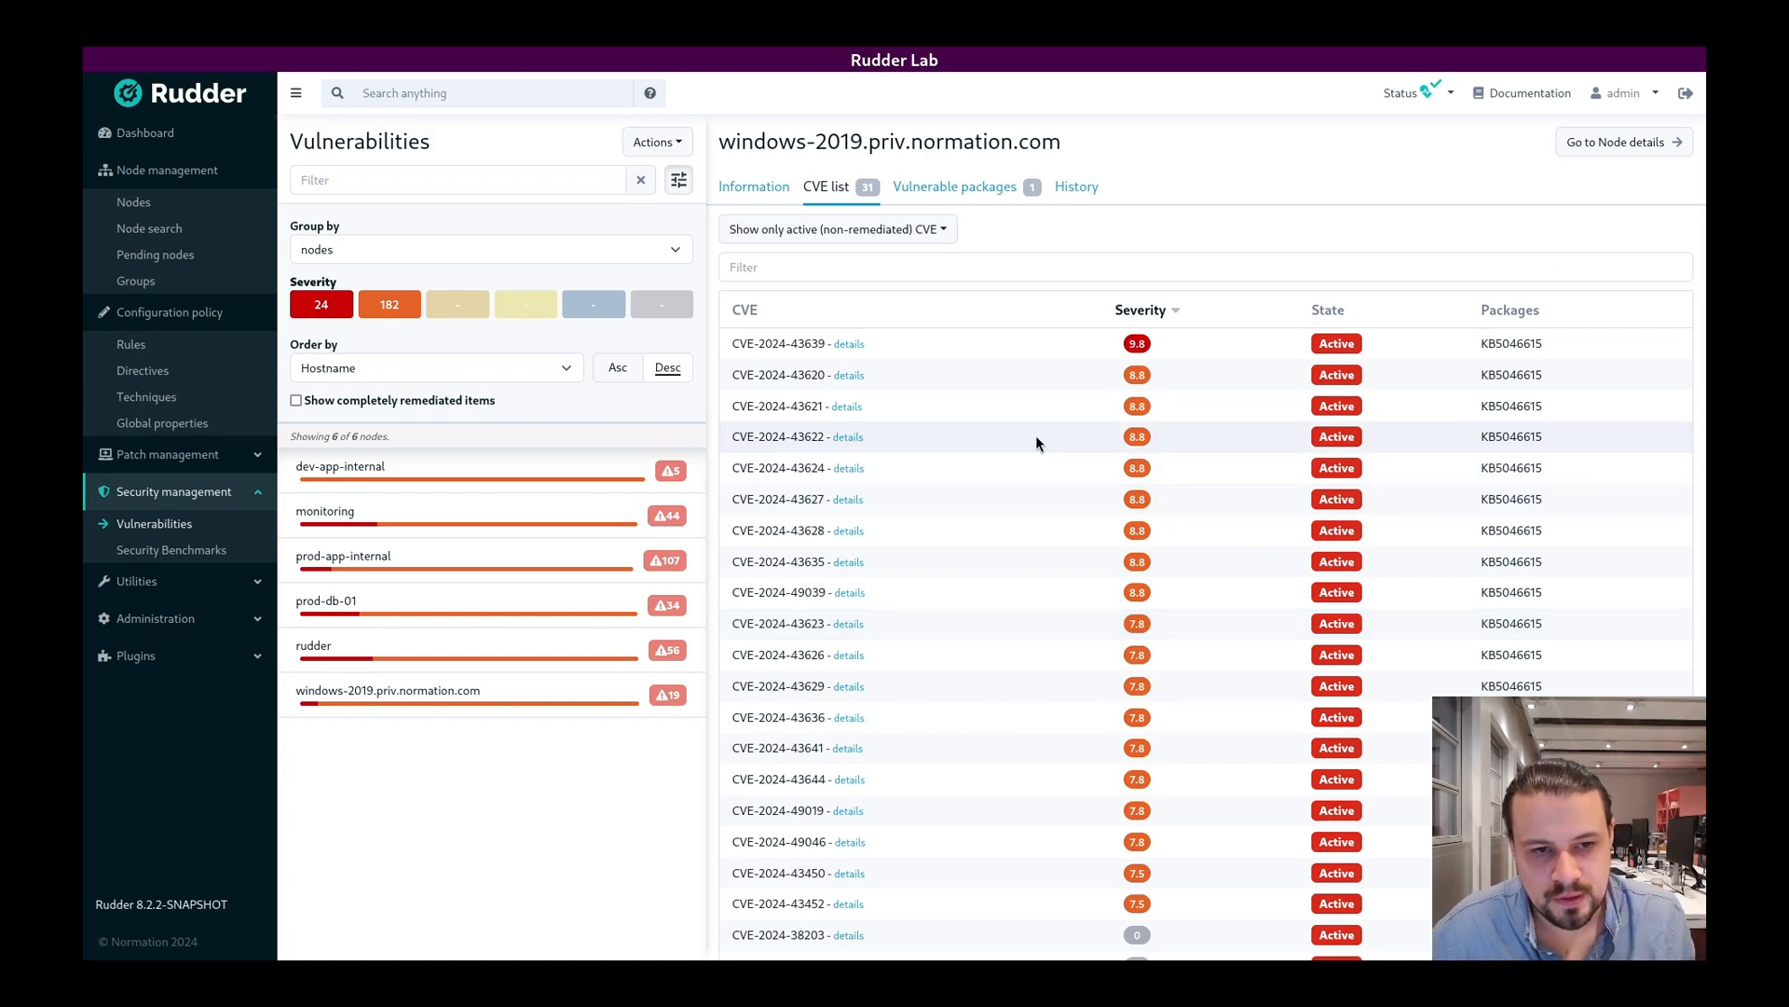
left_click(494, 466)
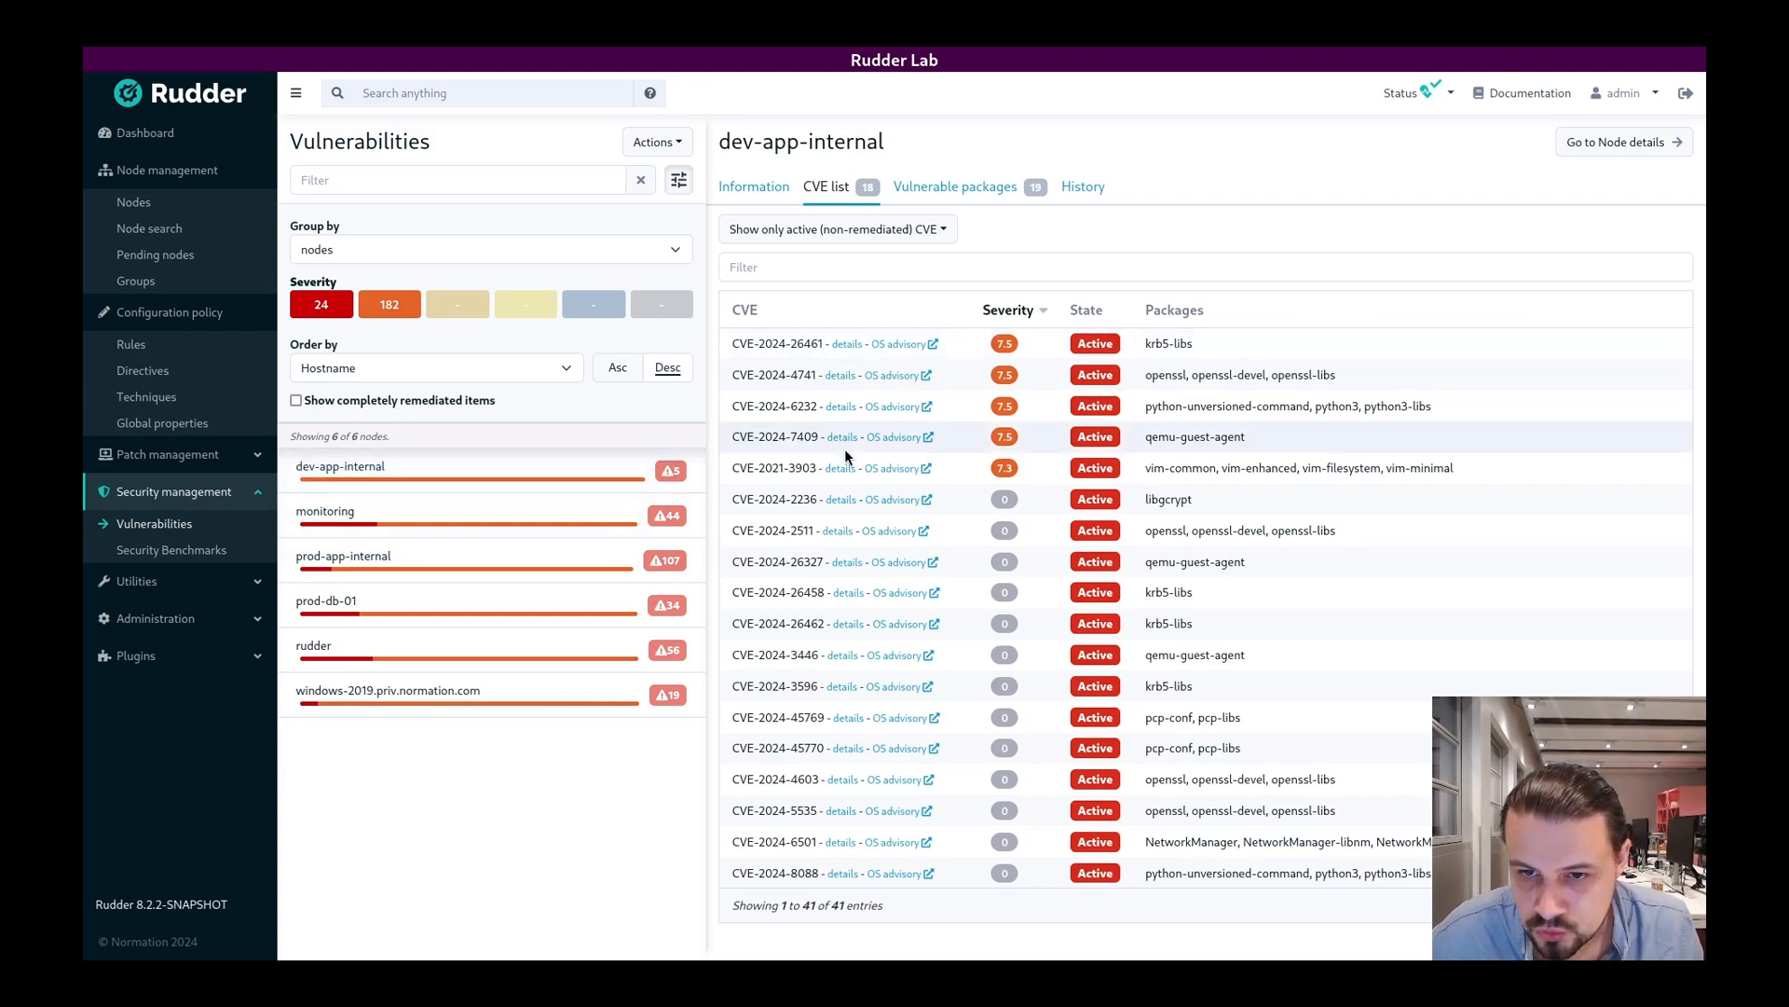
Step: Create a node group for CVE-2024-4741 from its vulnerability details and open that group among the CVE groups
left_click(832, 376)
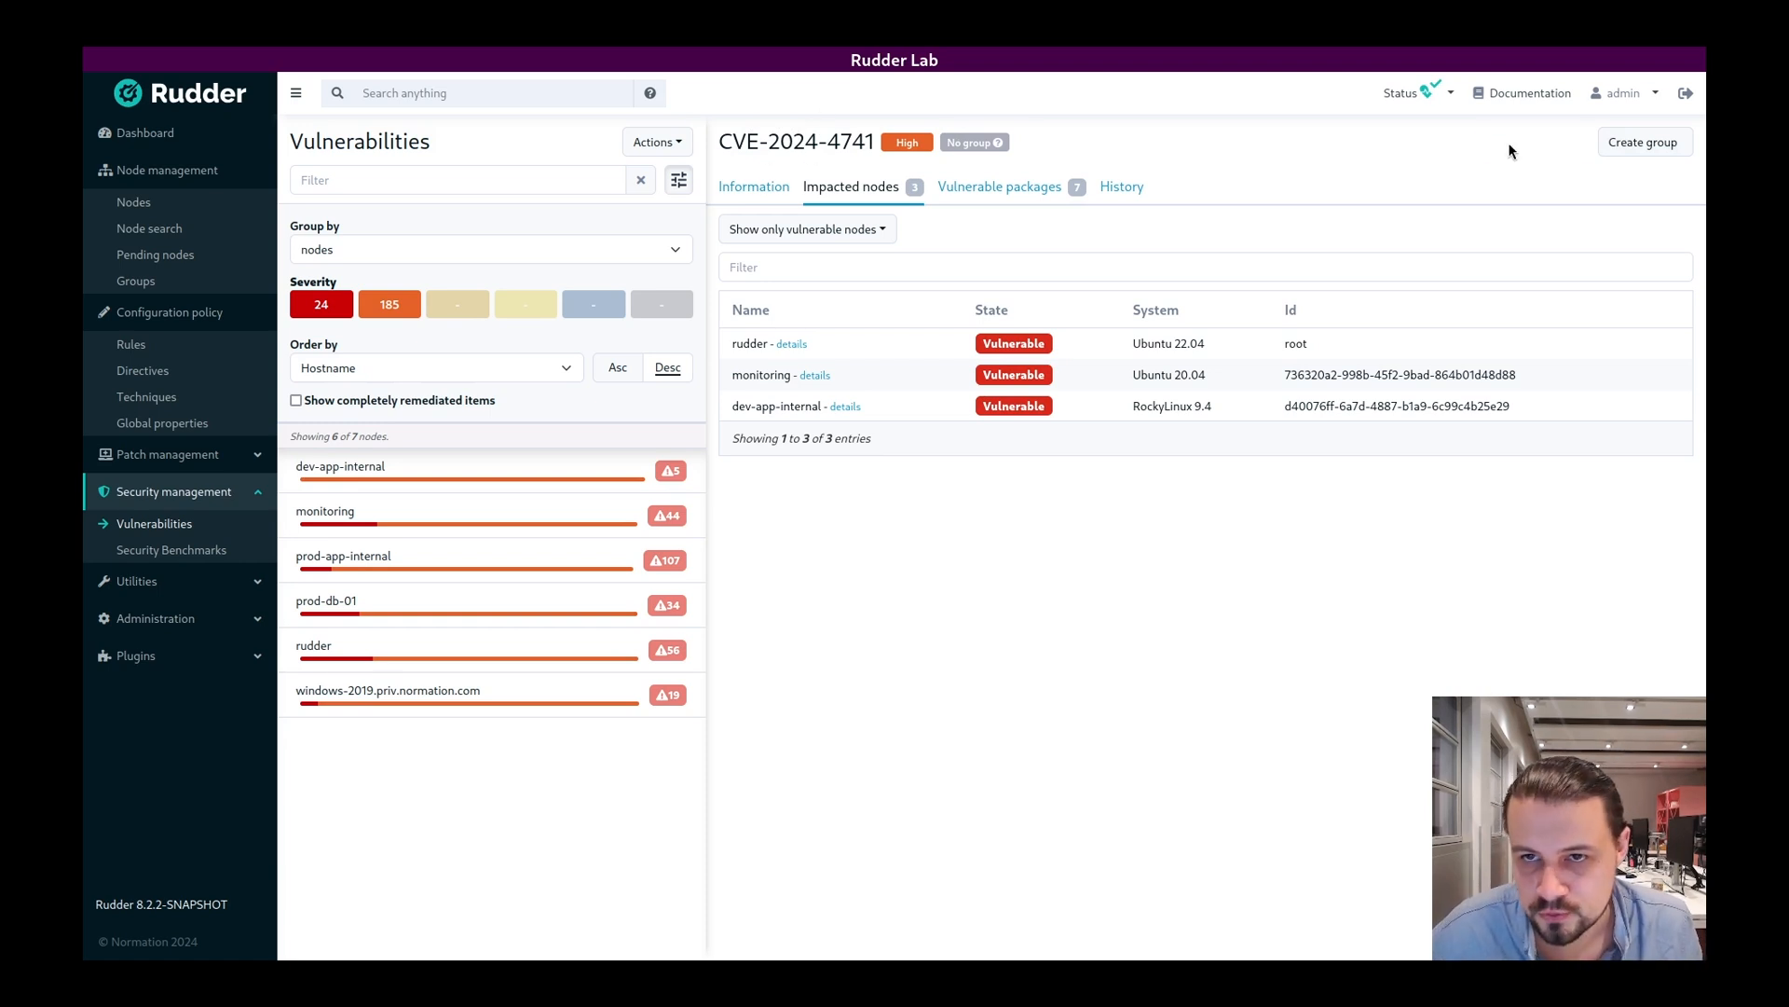
left_click(1648, 142)
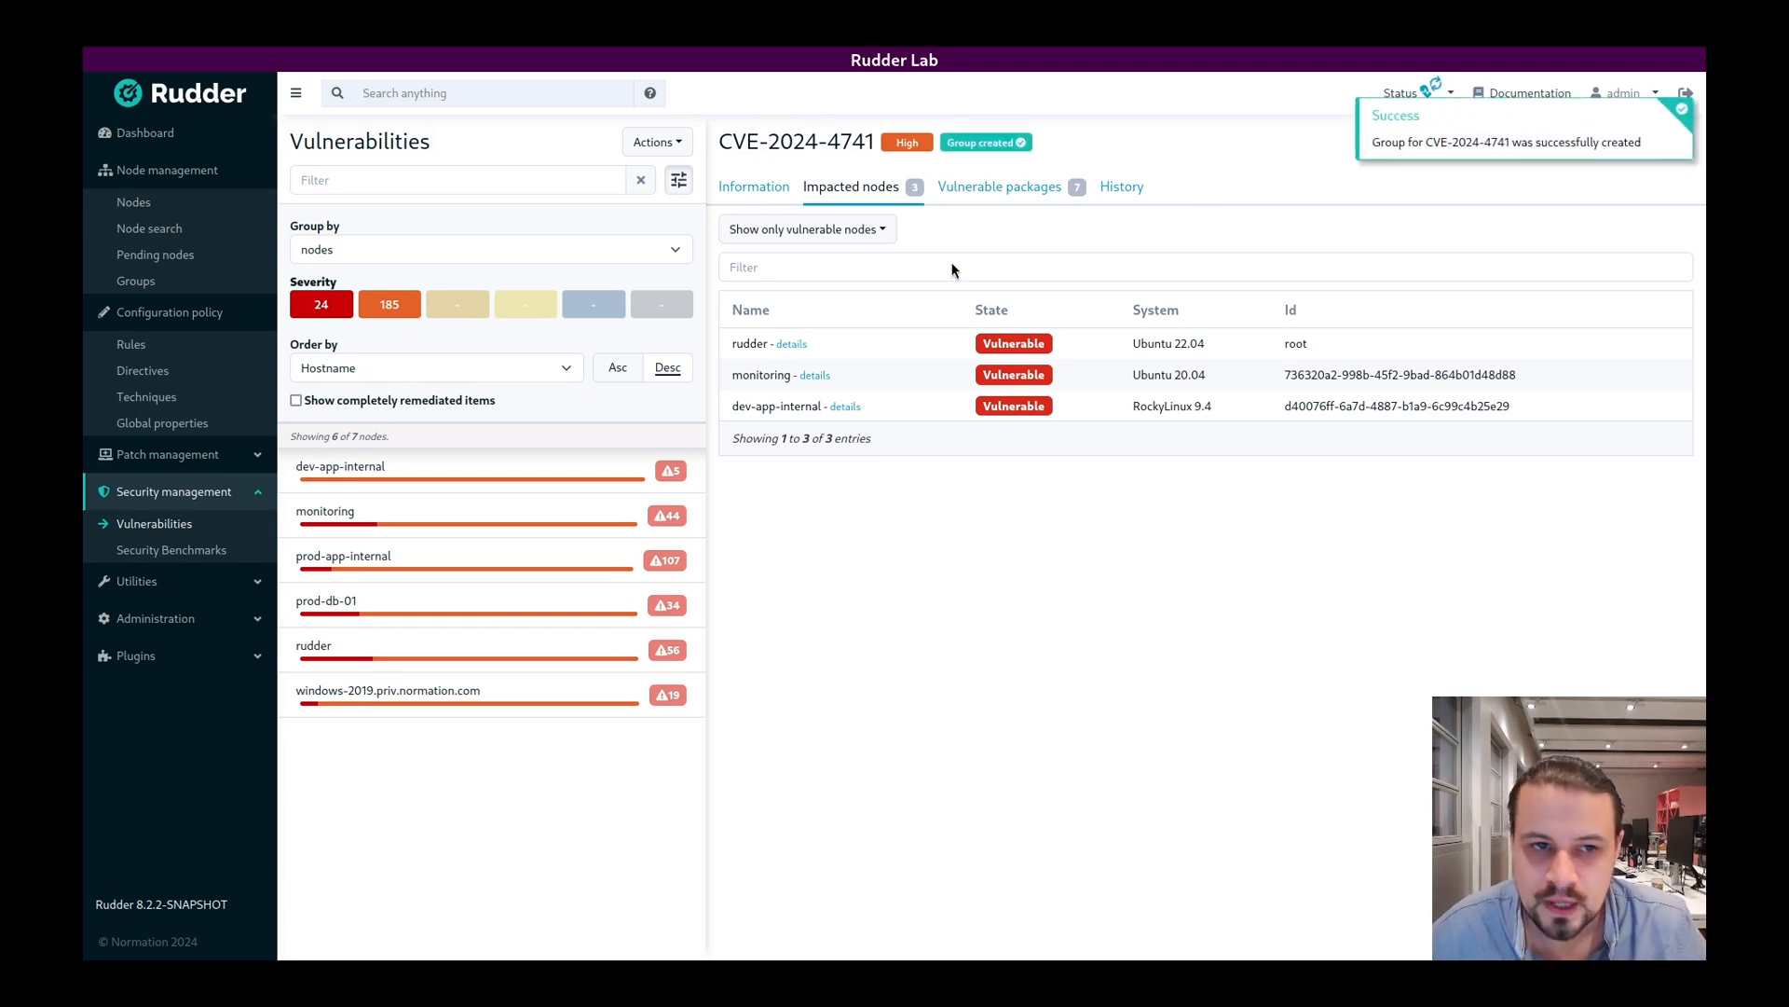
left_click(136, 281)
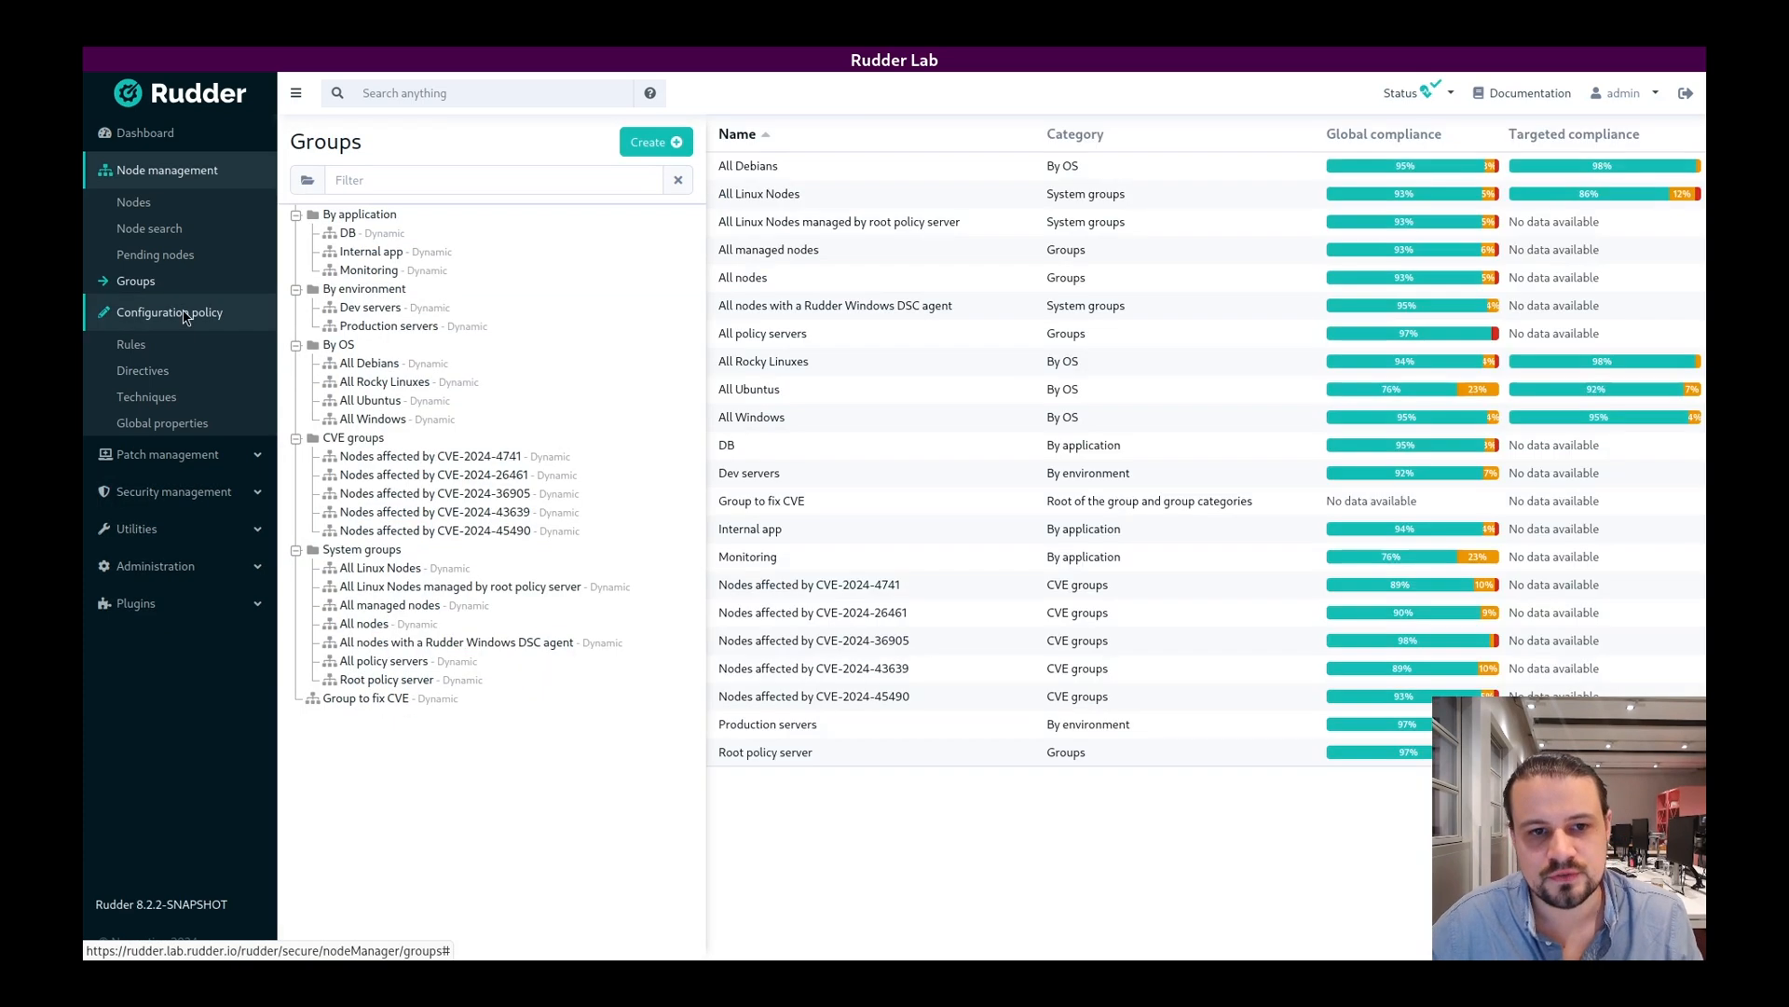
left_click(517, 457)
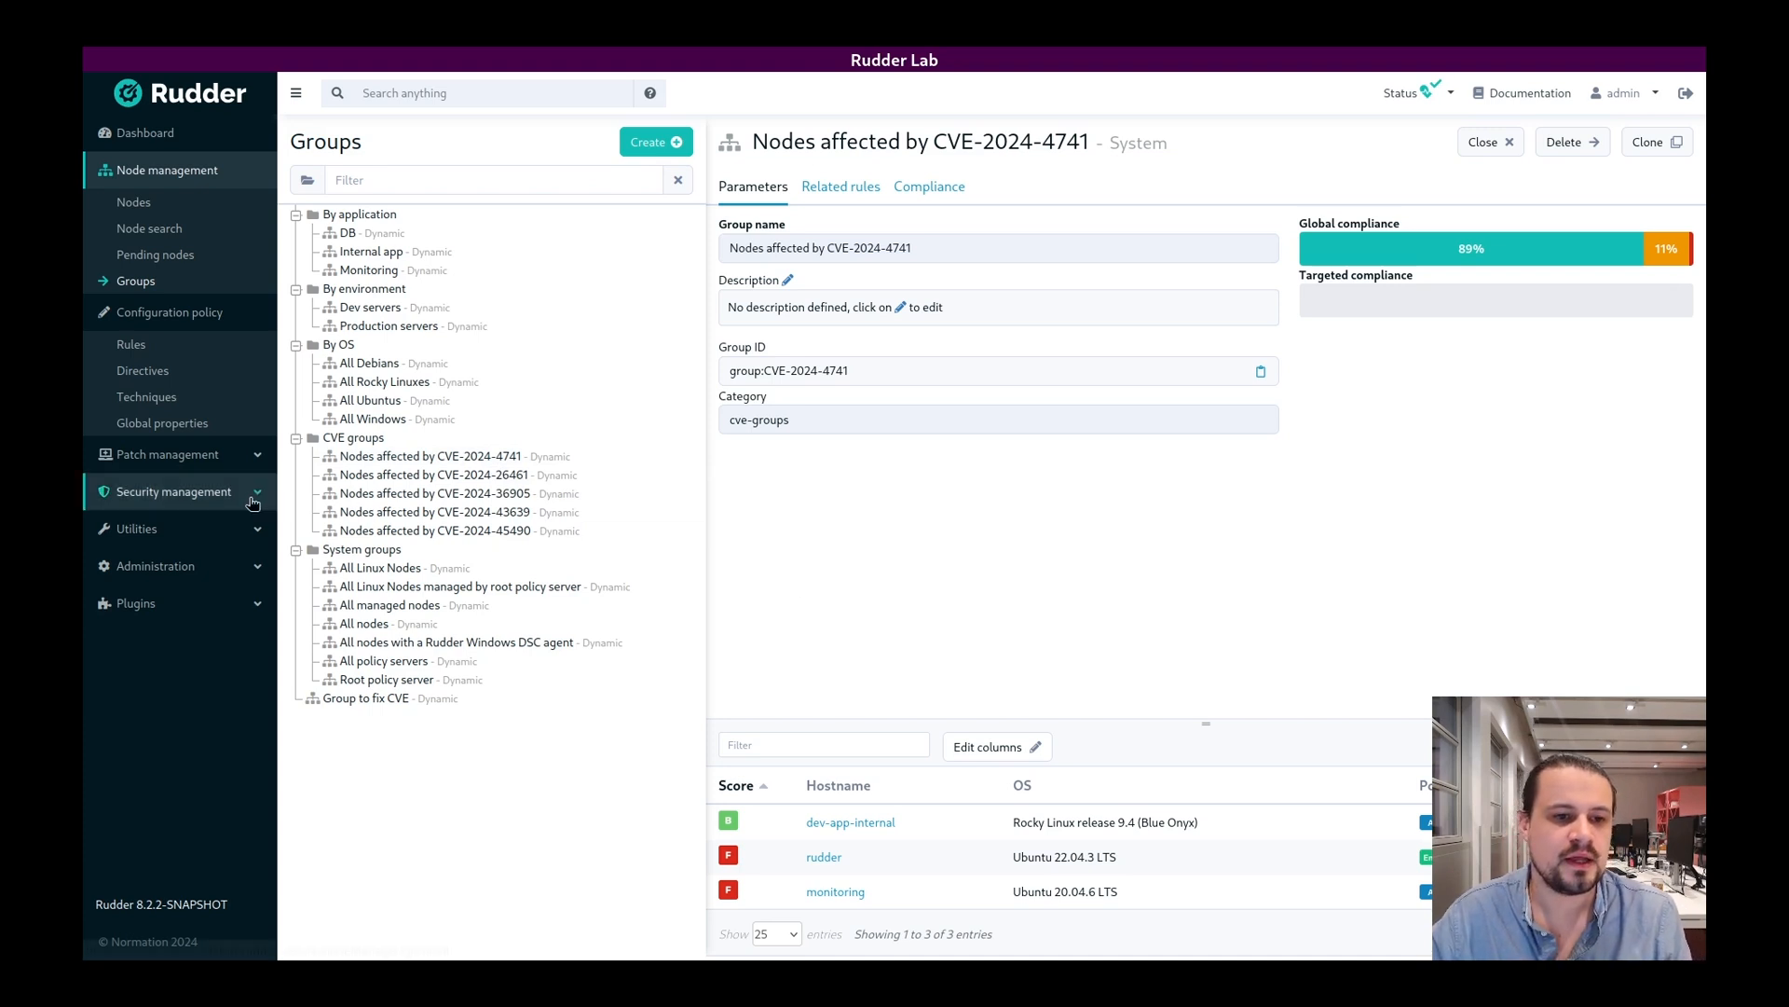
Step: Inspect the per-node results of the 2024/11/11 event of the Update dev systems campaign
left_click(237, 464)
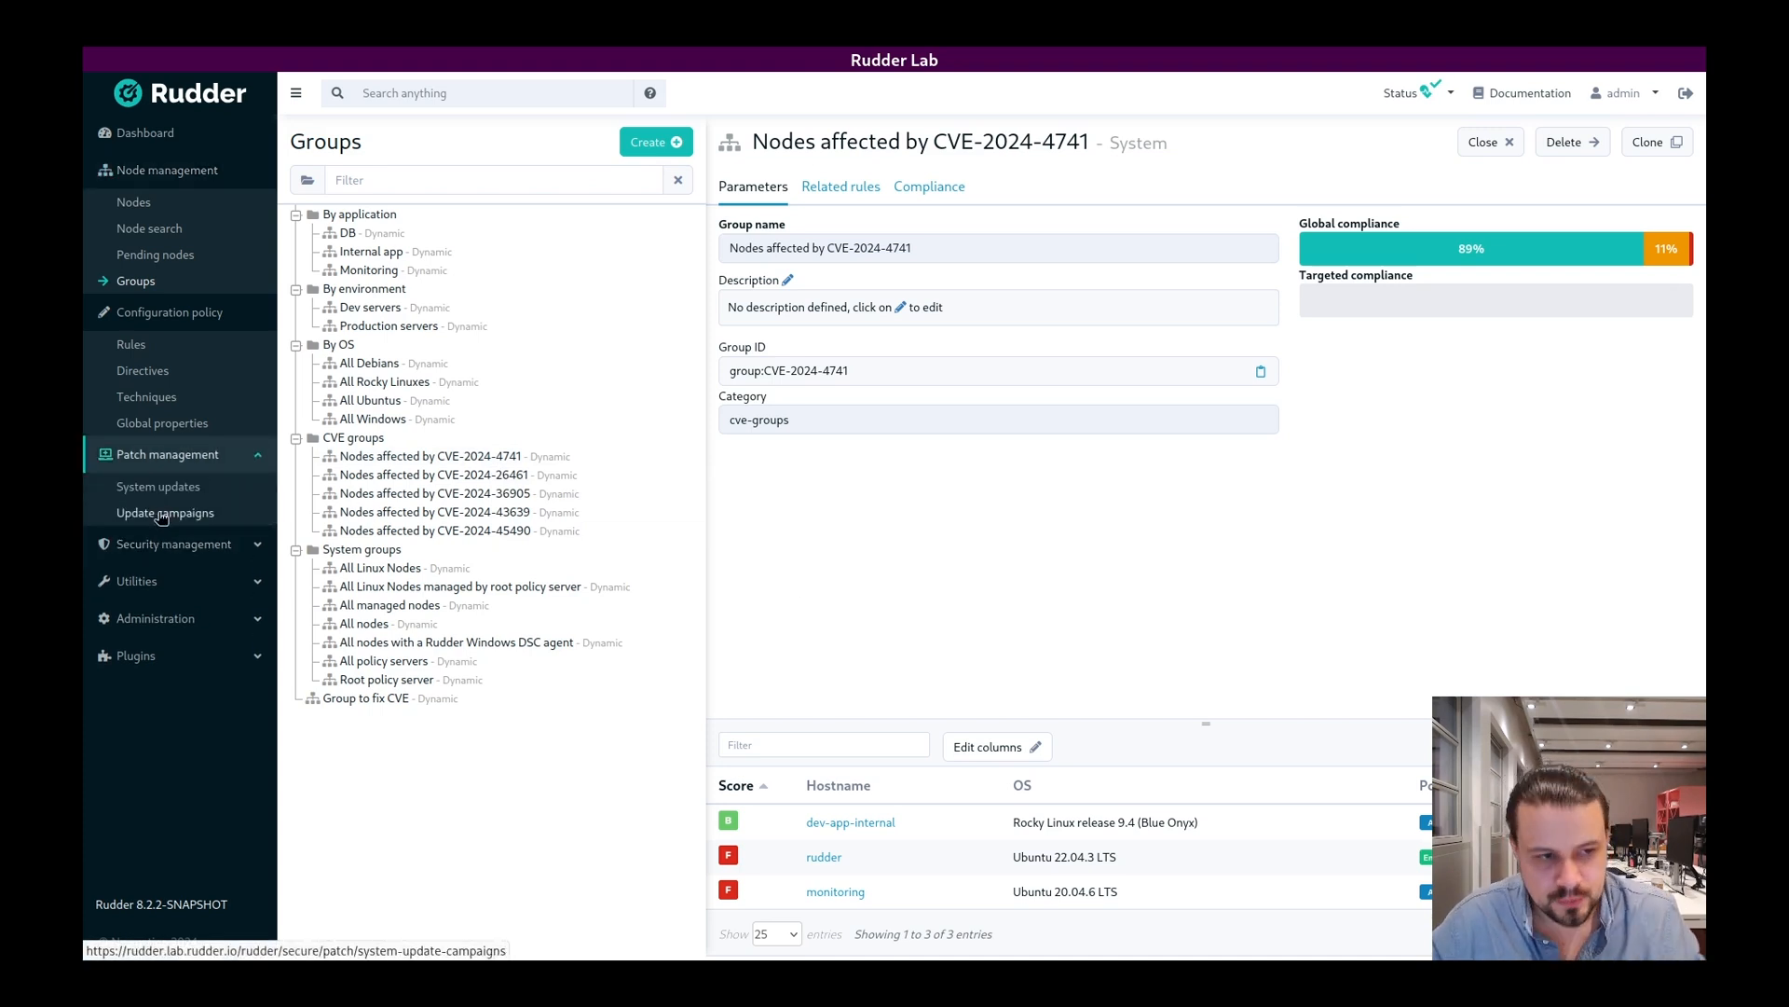
left_click(160, 515)
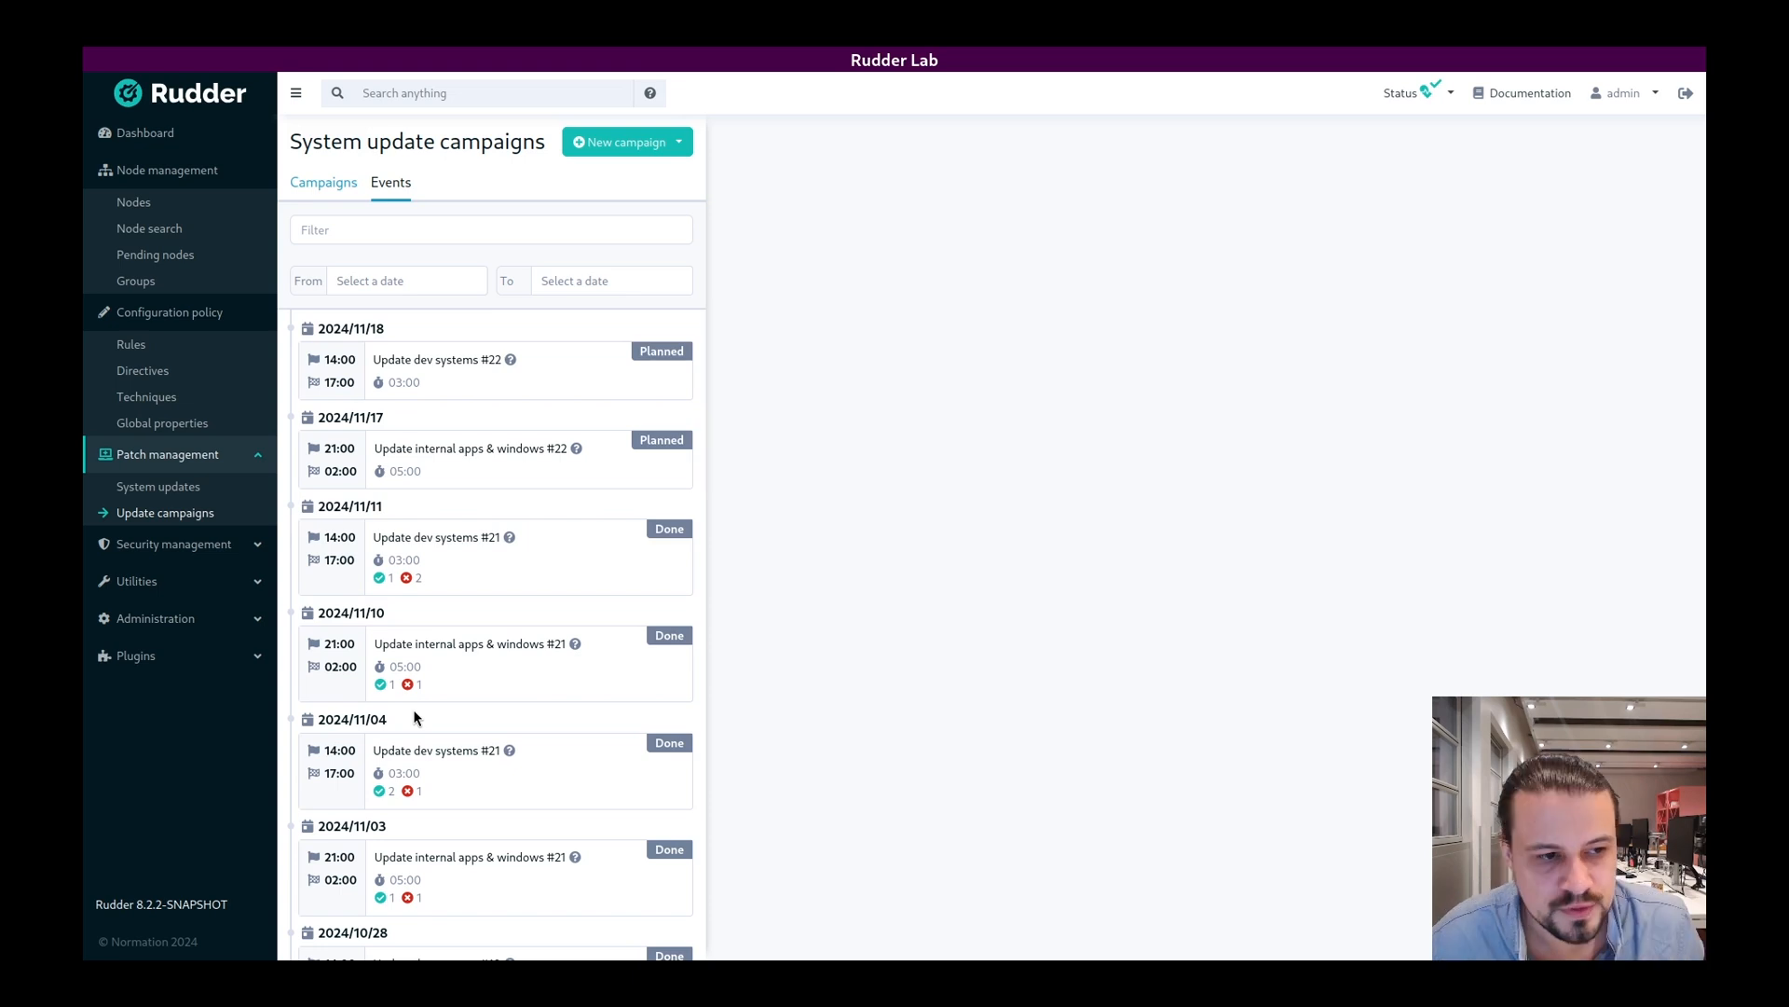
left_click(405, 583)
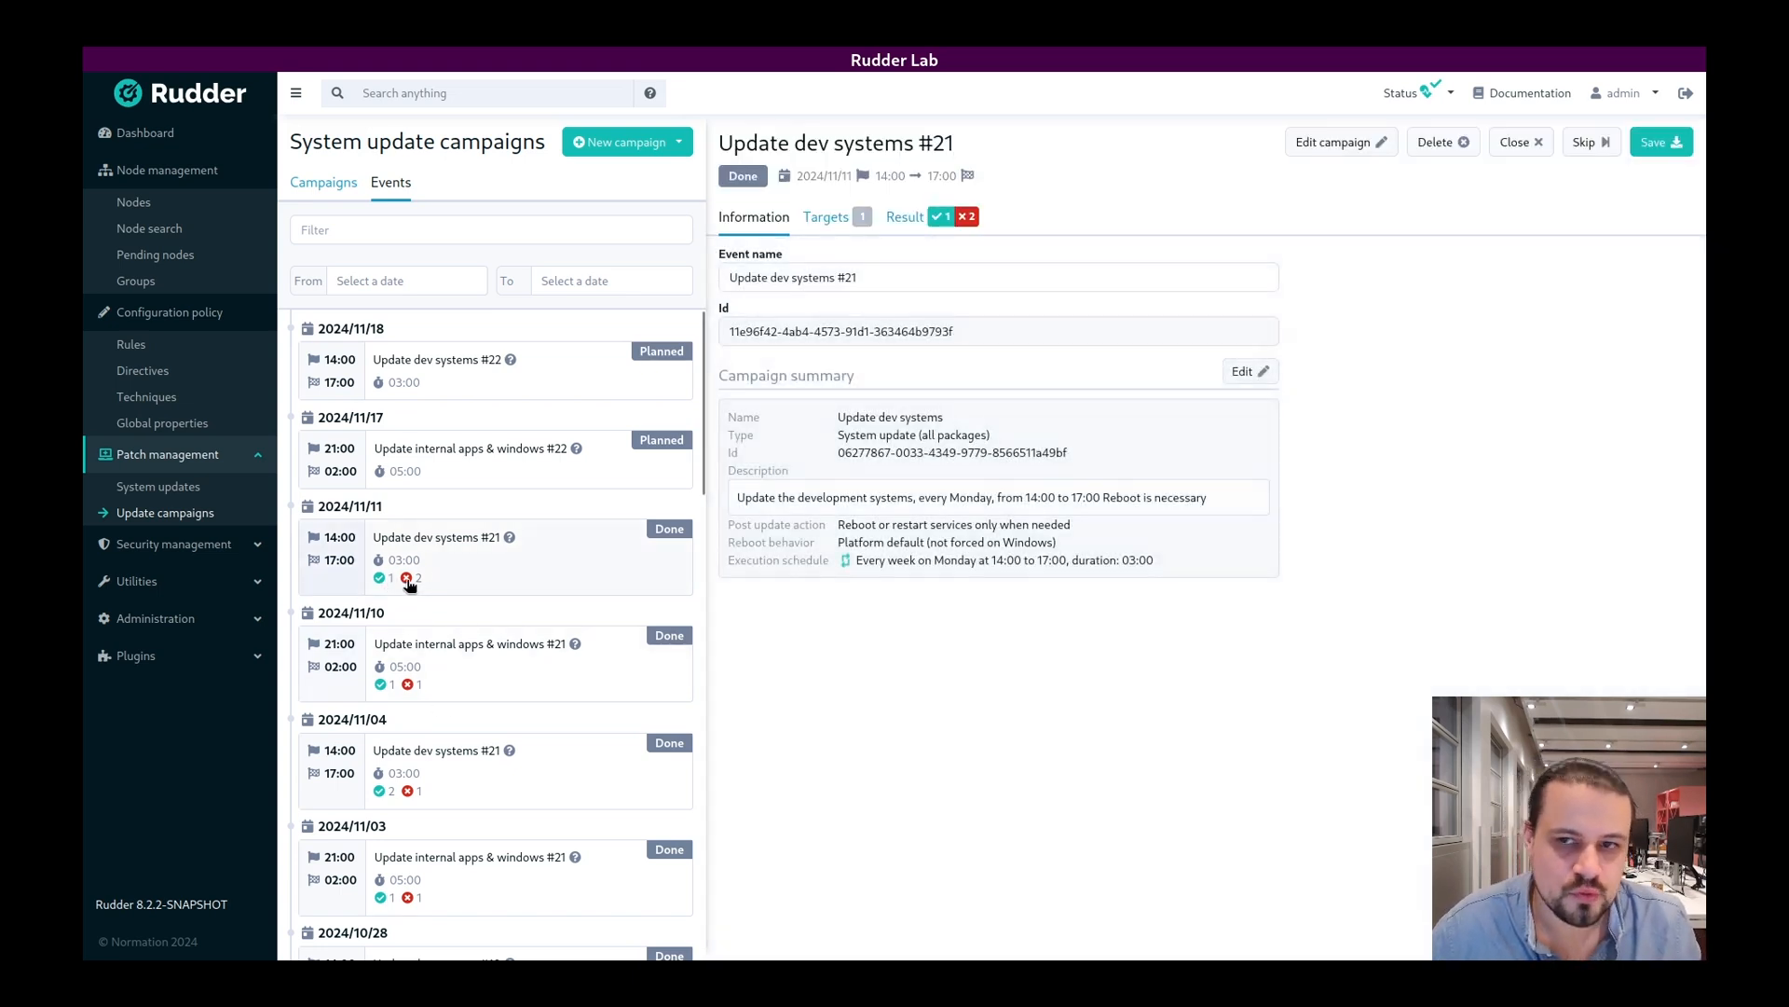
left_click(928, 219)
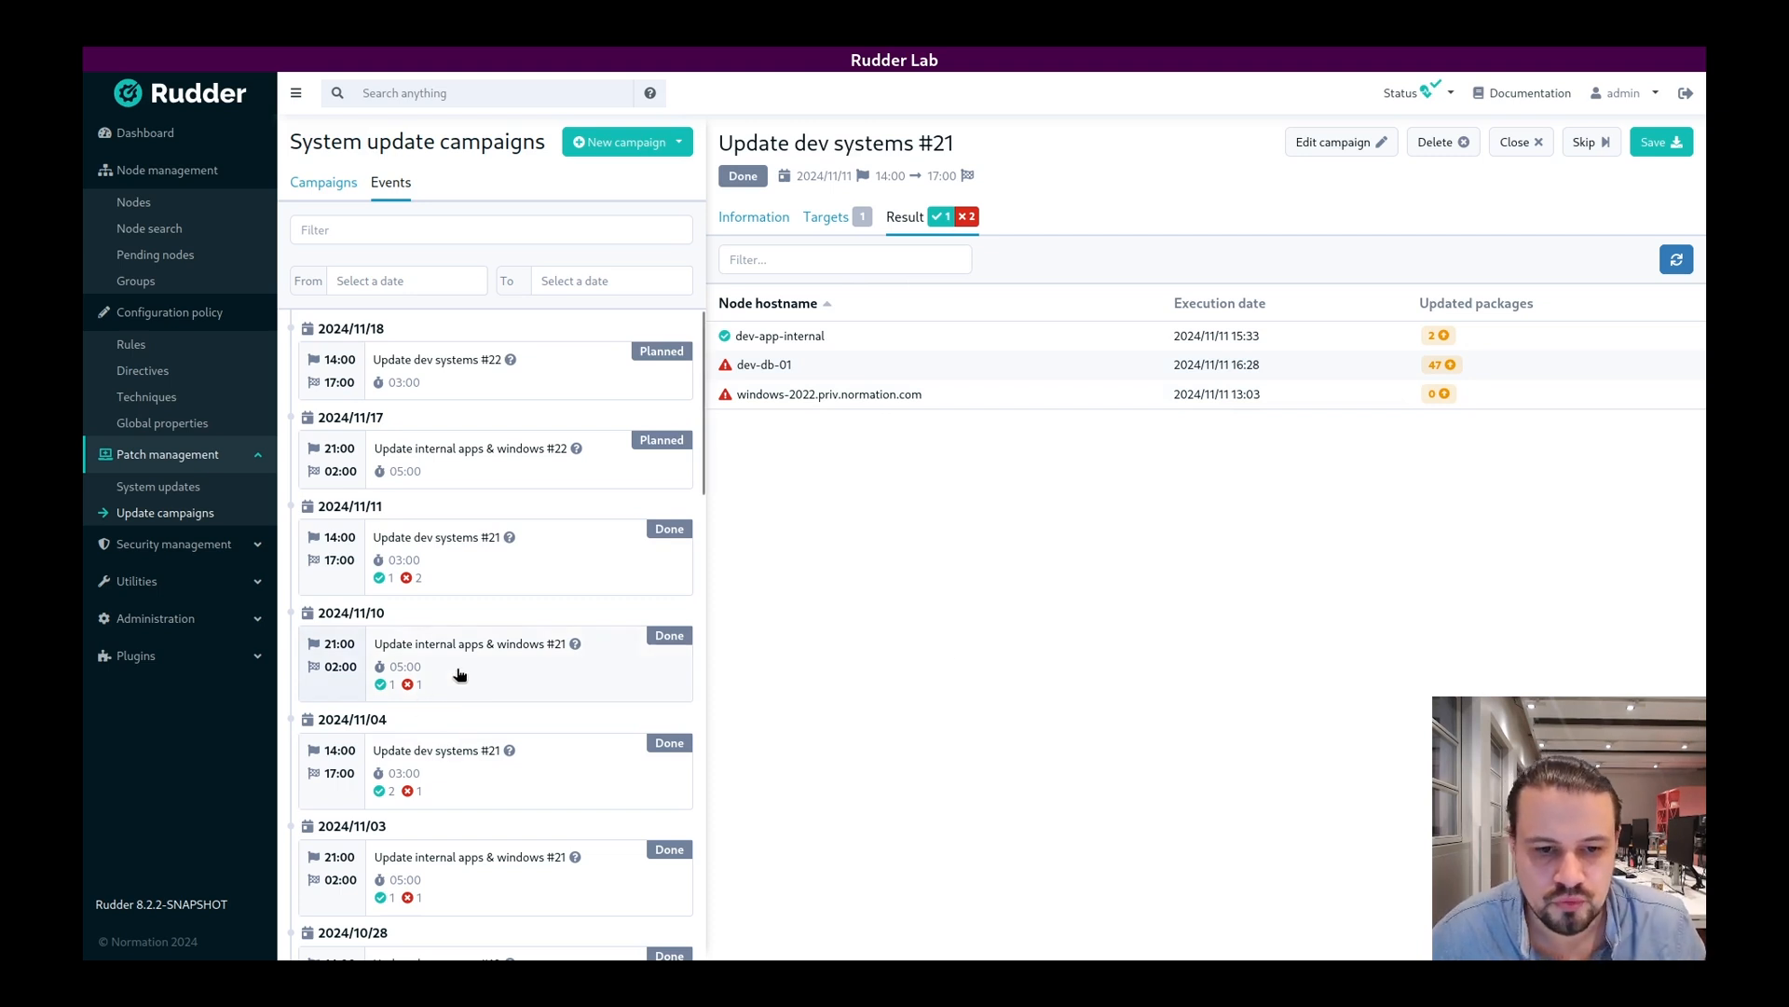
Step: Start a new system update campaign and restrict it to security updates only
left_click(620, 152)
left_click(641, 177)
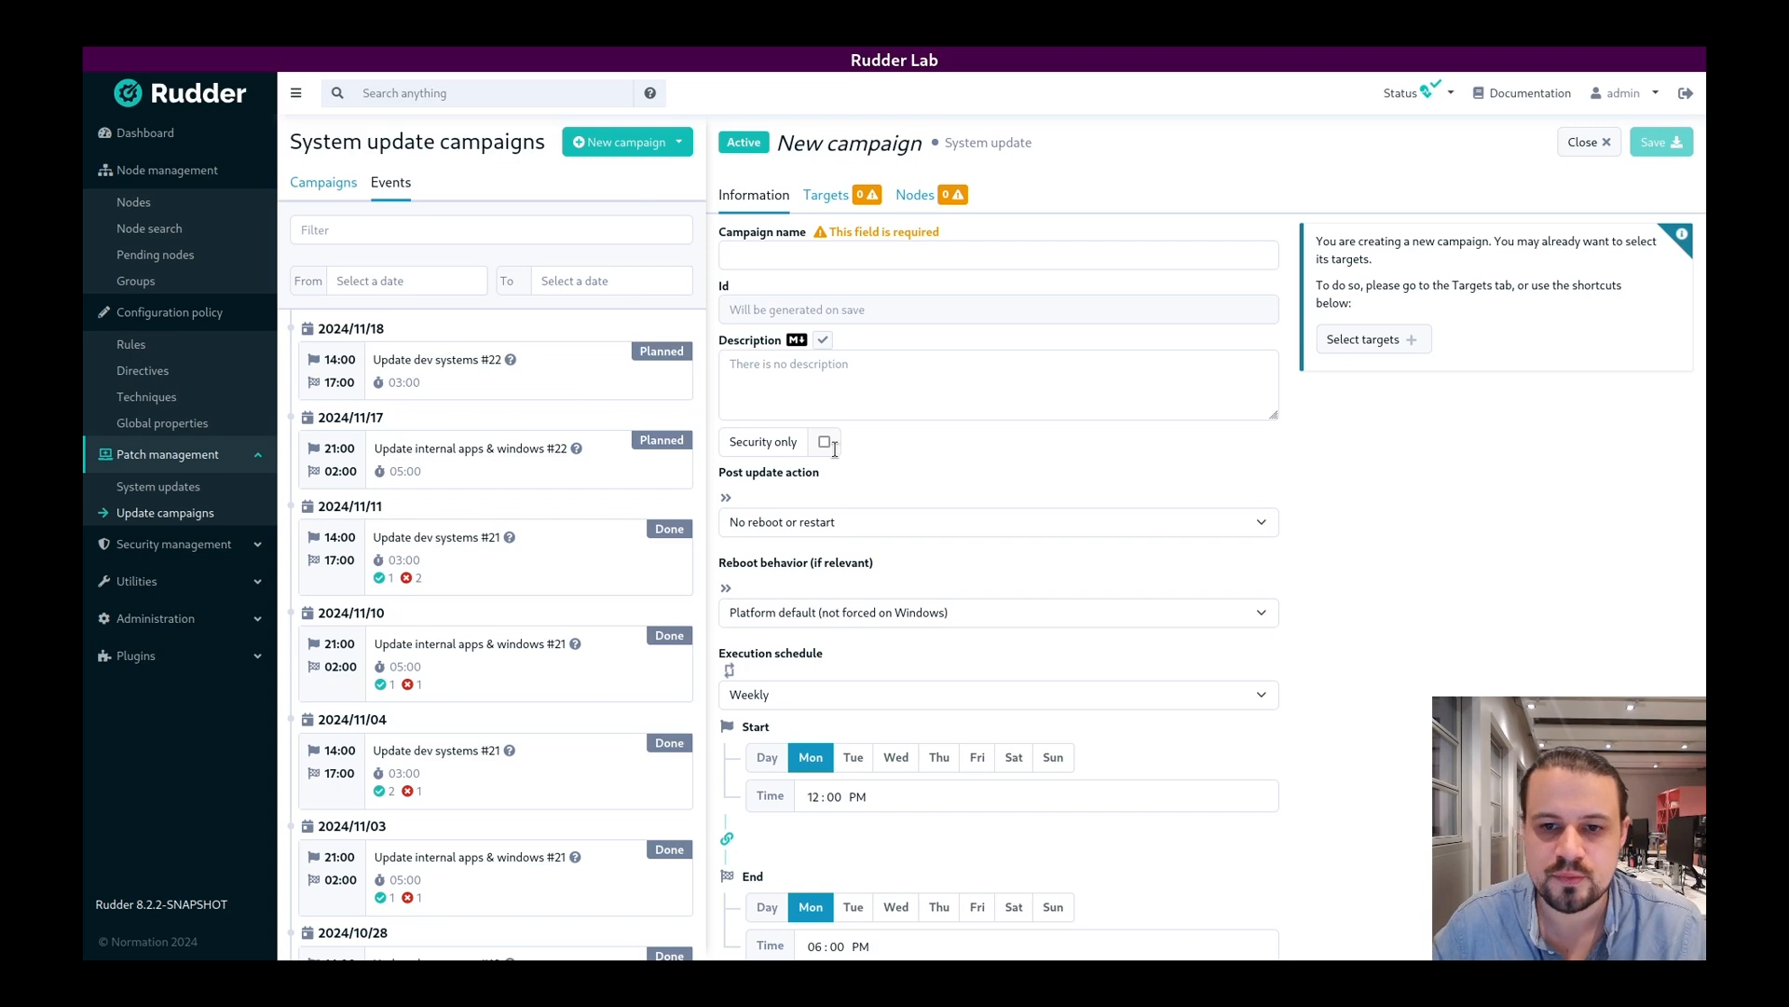
left_click(782, 446)
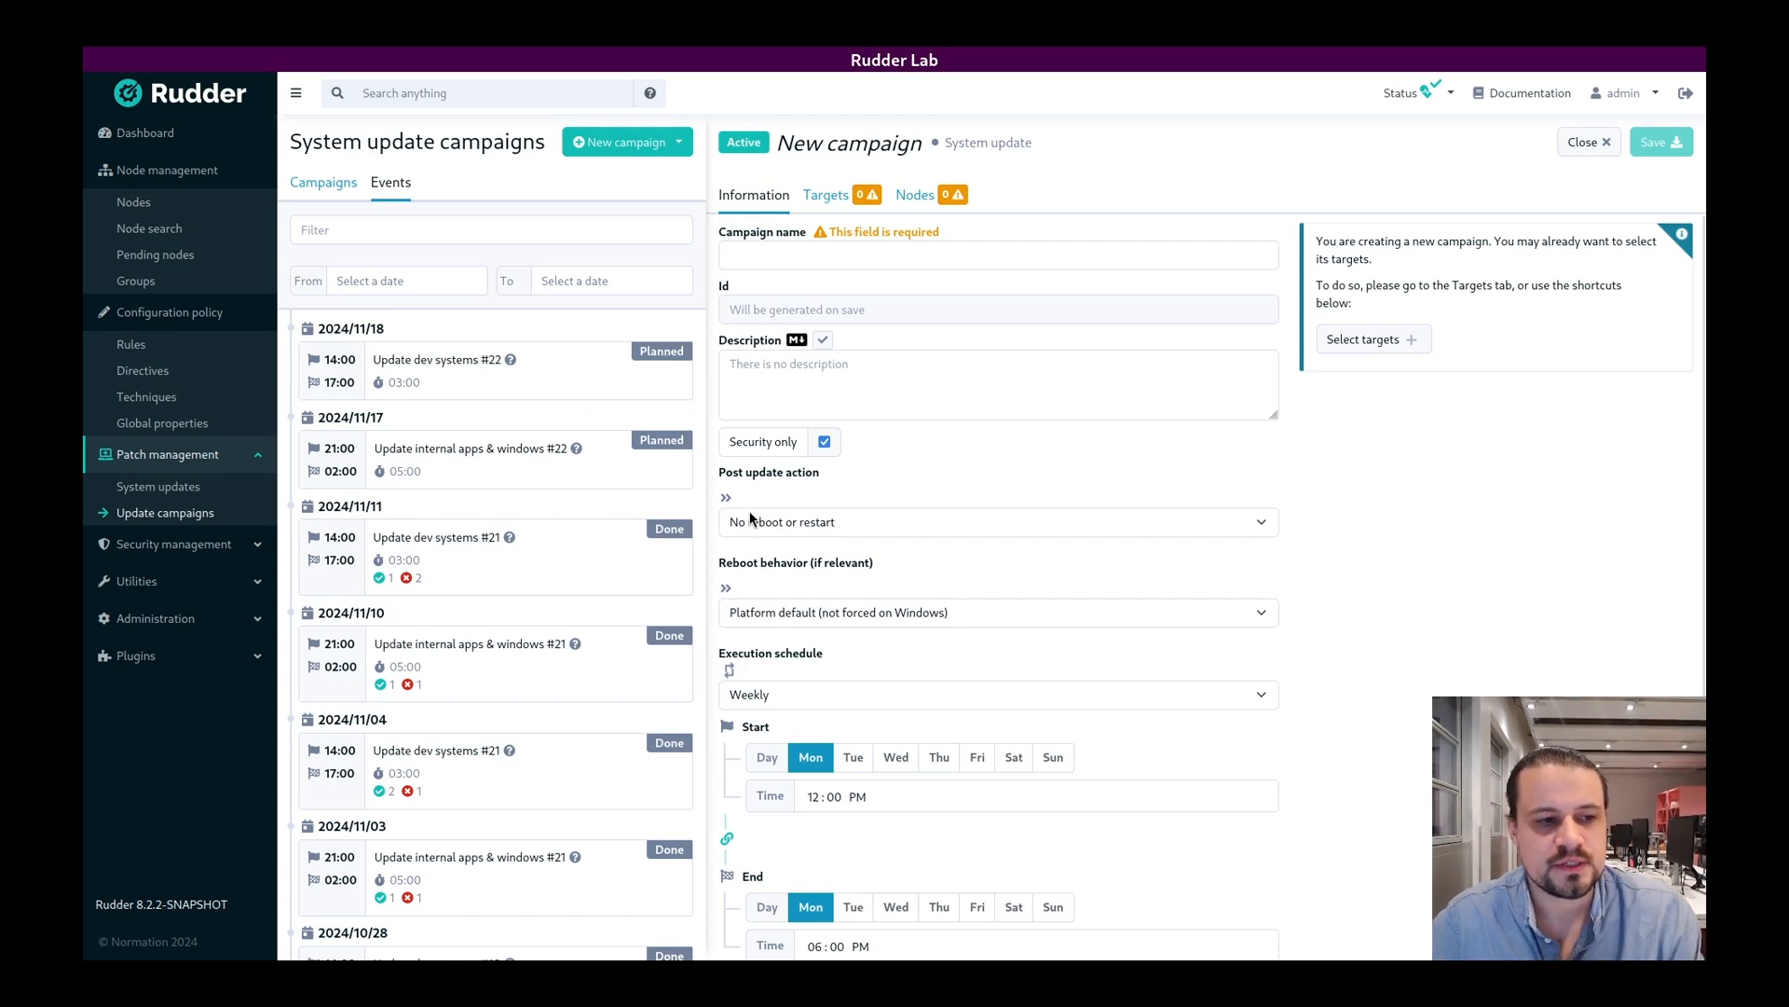
Step: Review the user accounts with their rights and tenants, and inspect the admin account's roles and details
left_click(156, 618)
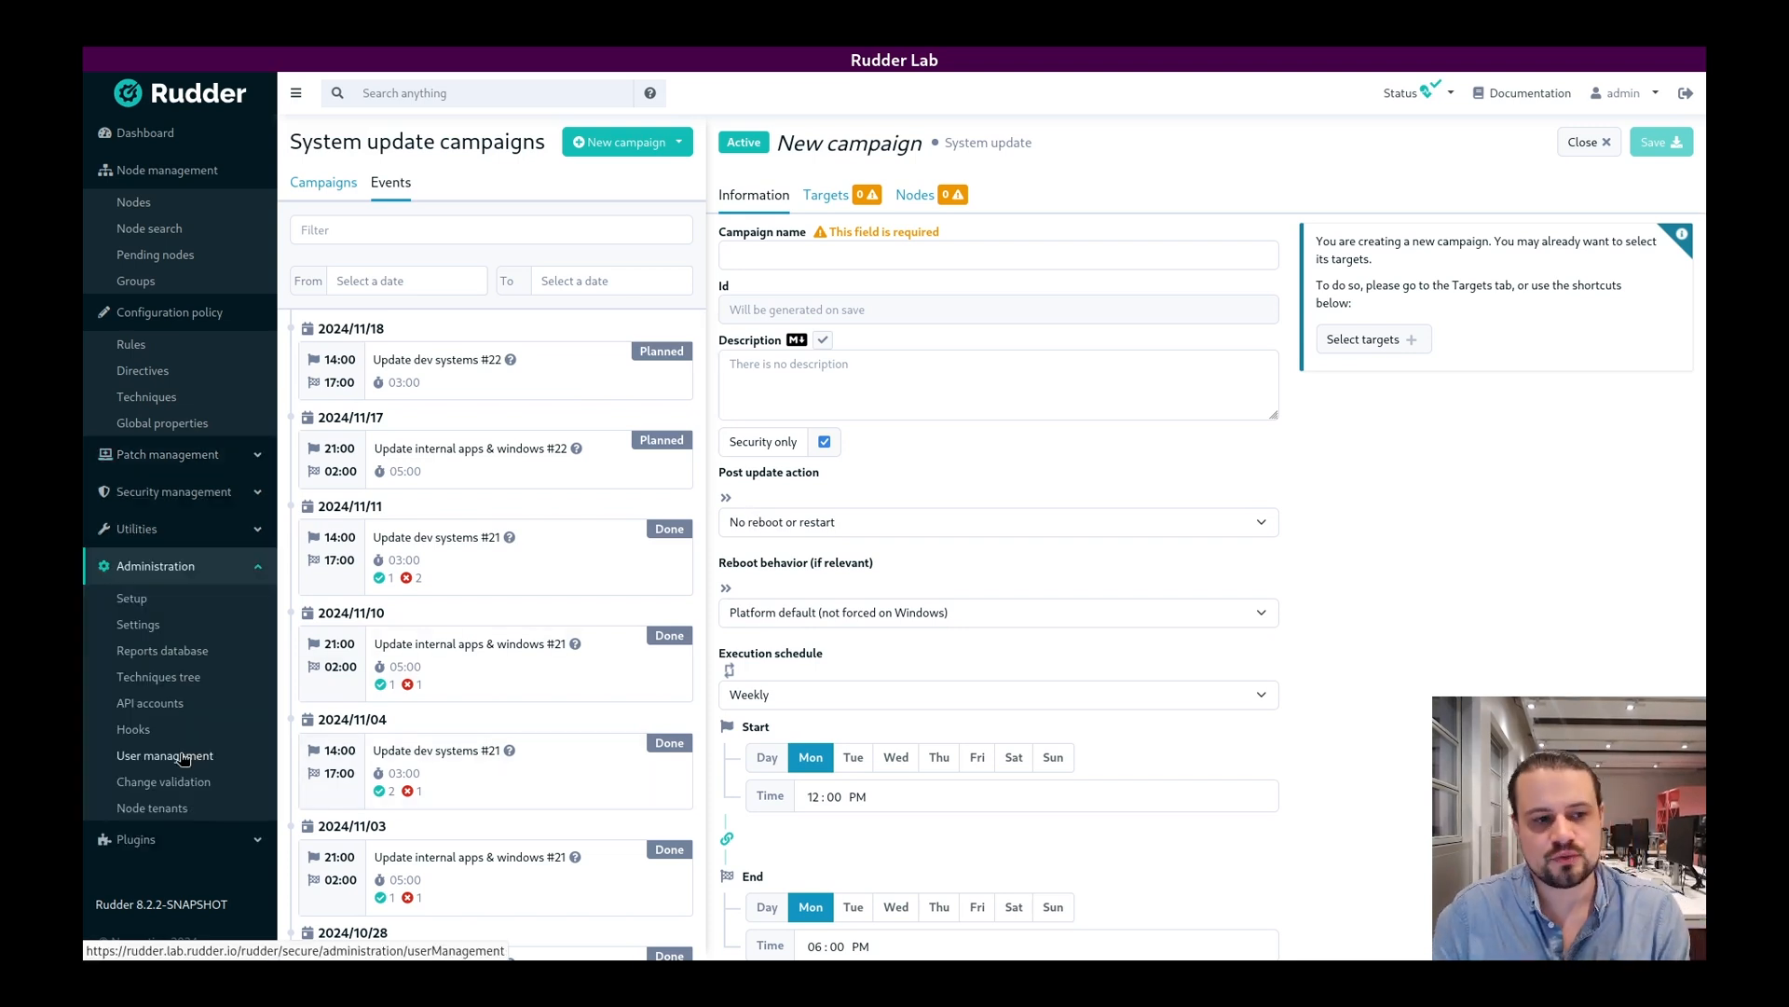
left_click(183, 758)
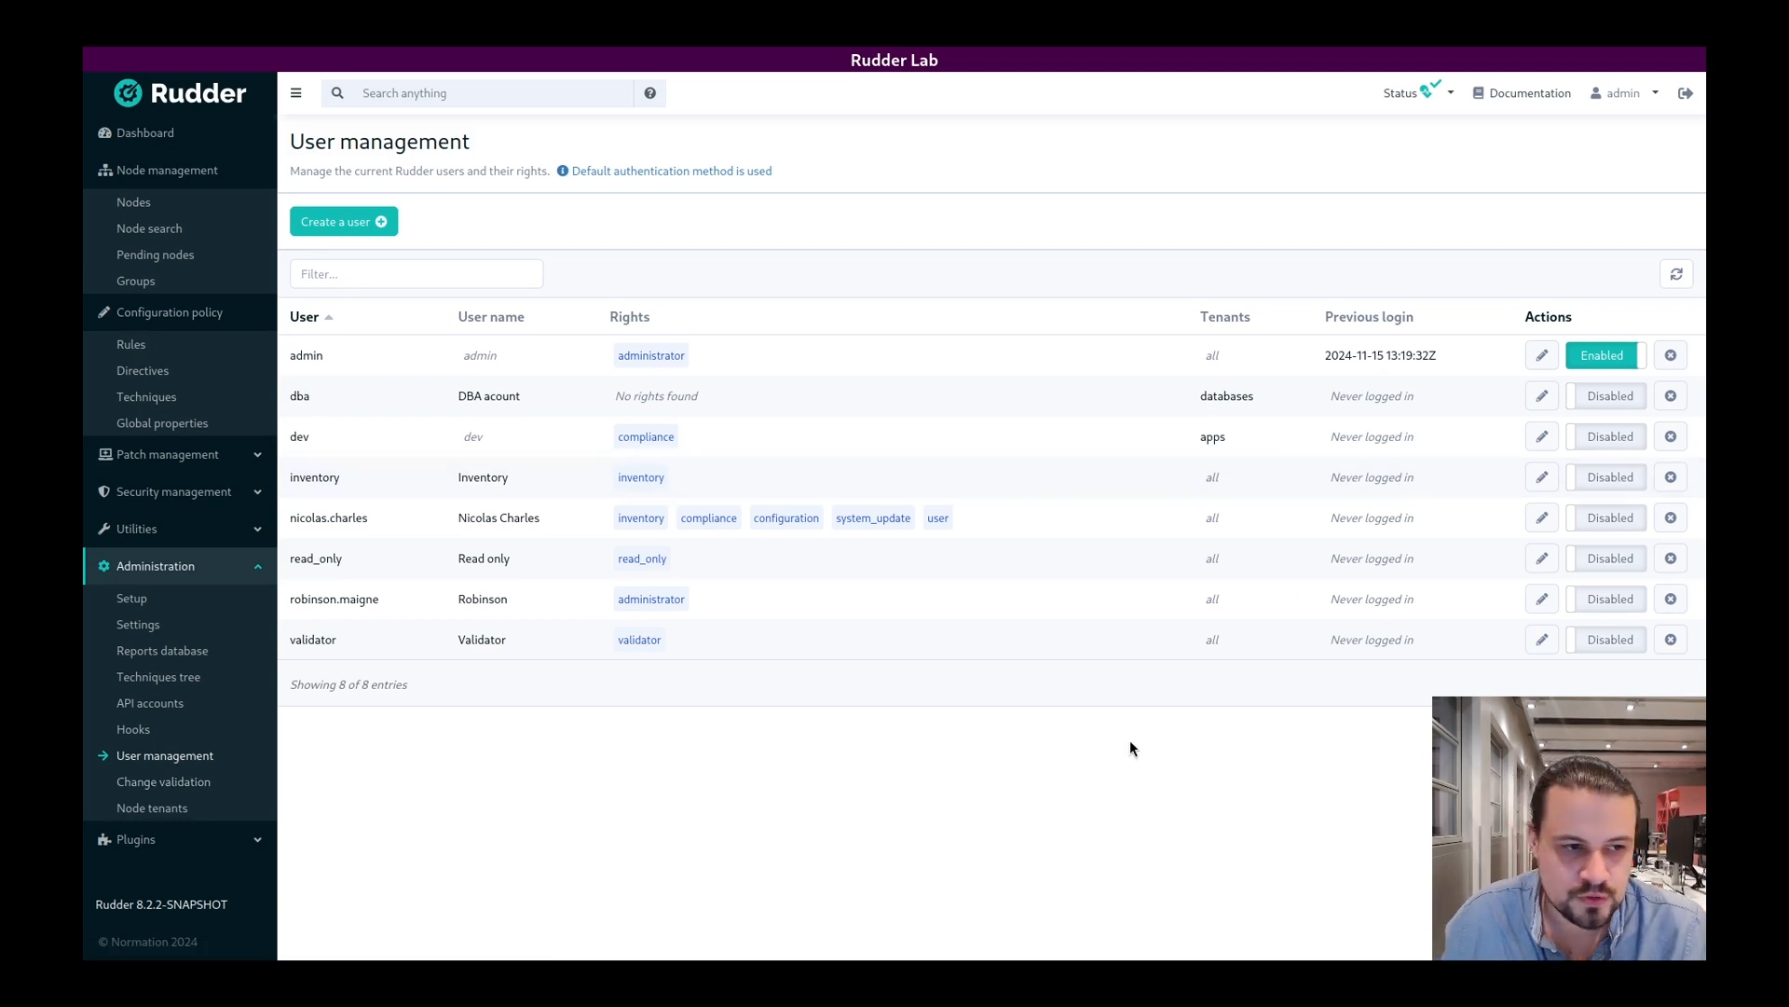
left_click(1543, 355)
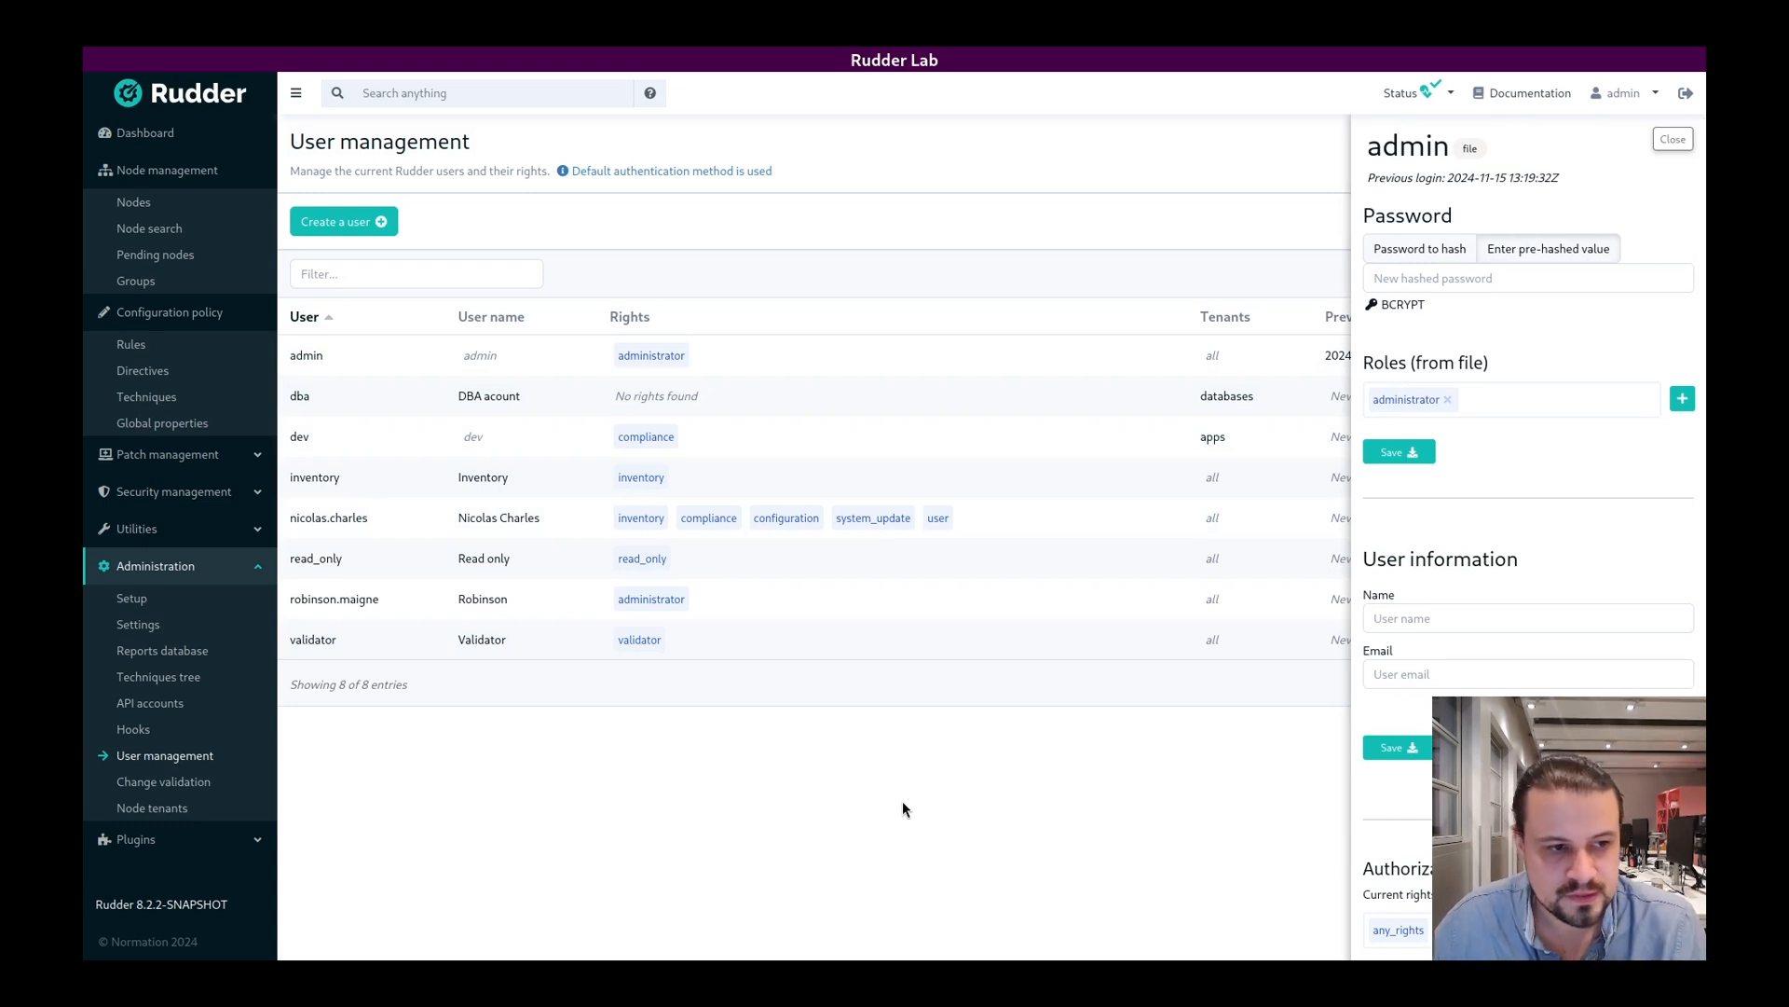
left_click(1673, 138)
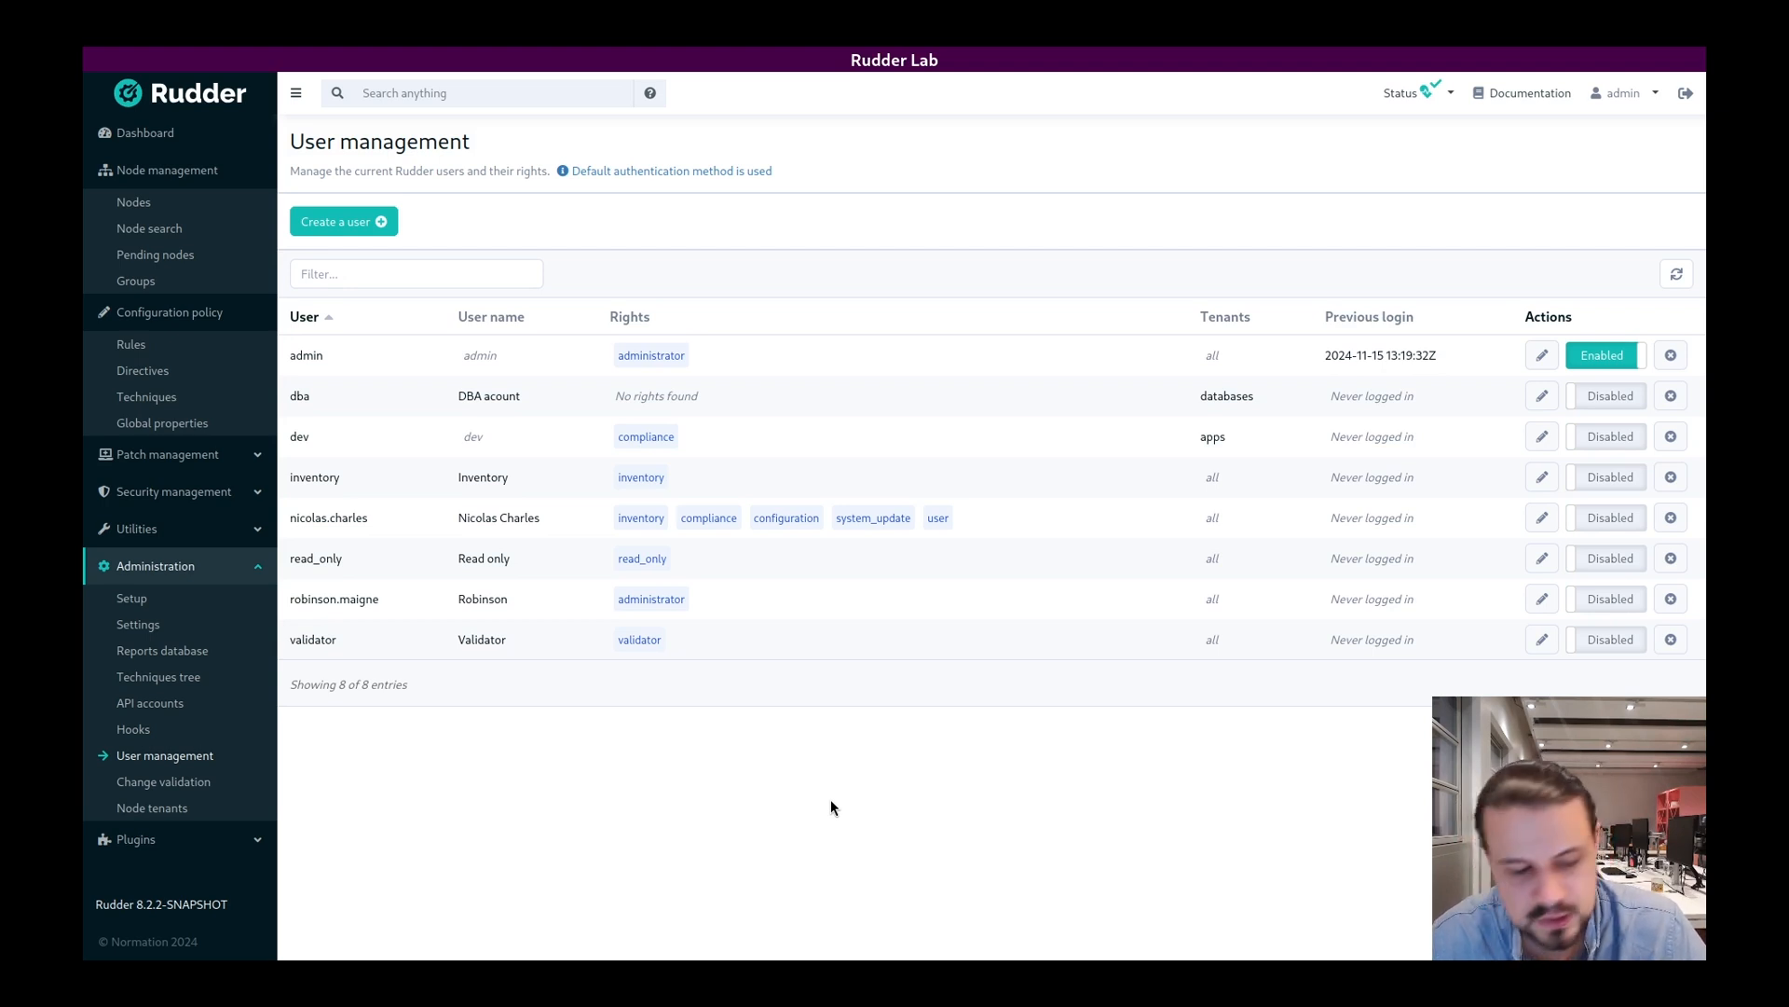
Step: Look through the properties of node dev-db-01 and check which directives use its env property
left_click(186, 228)
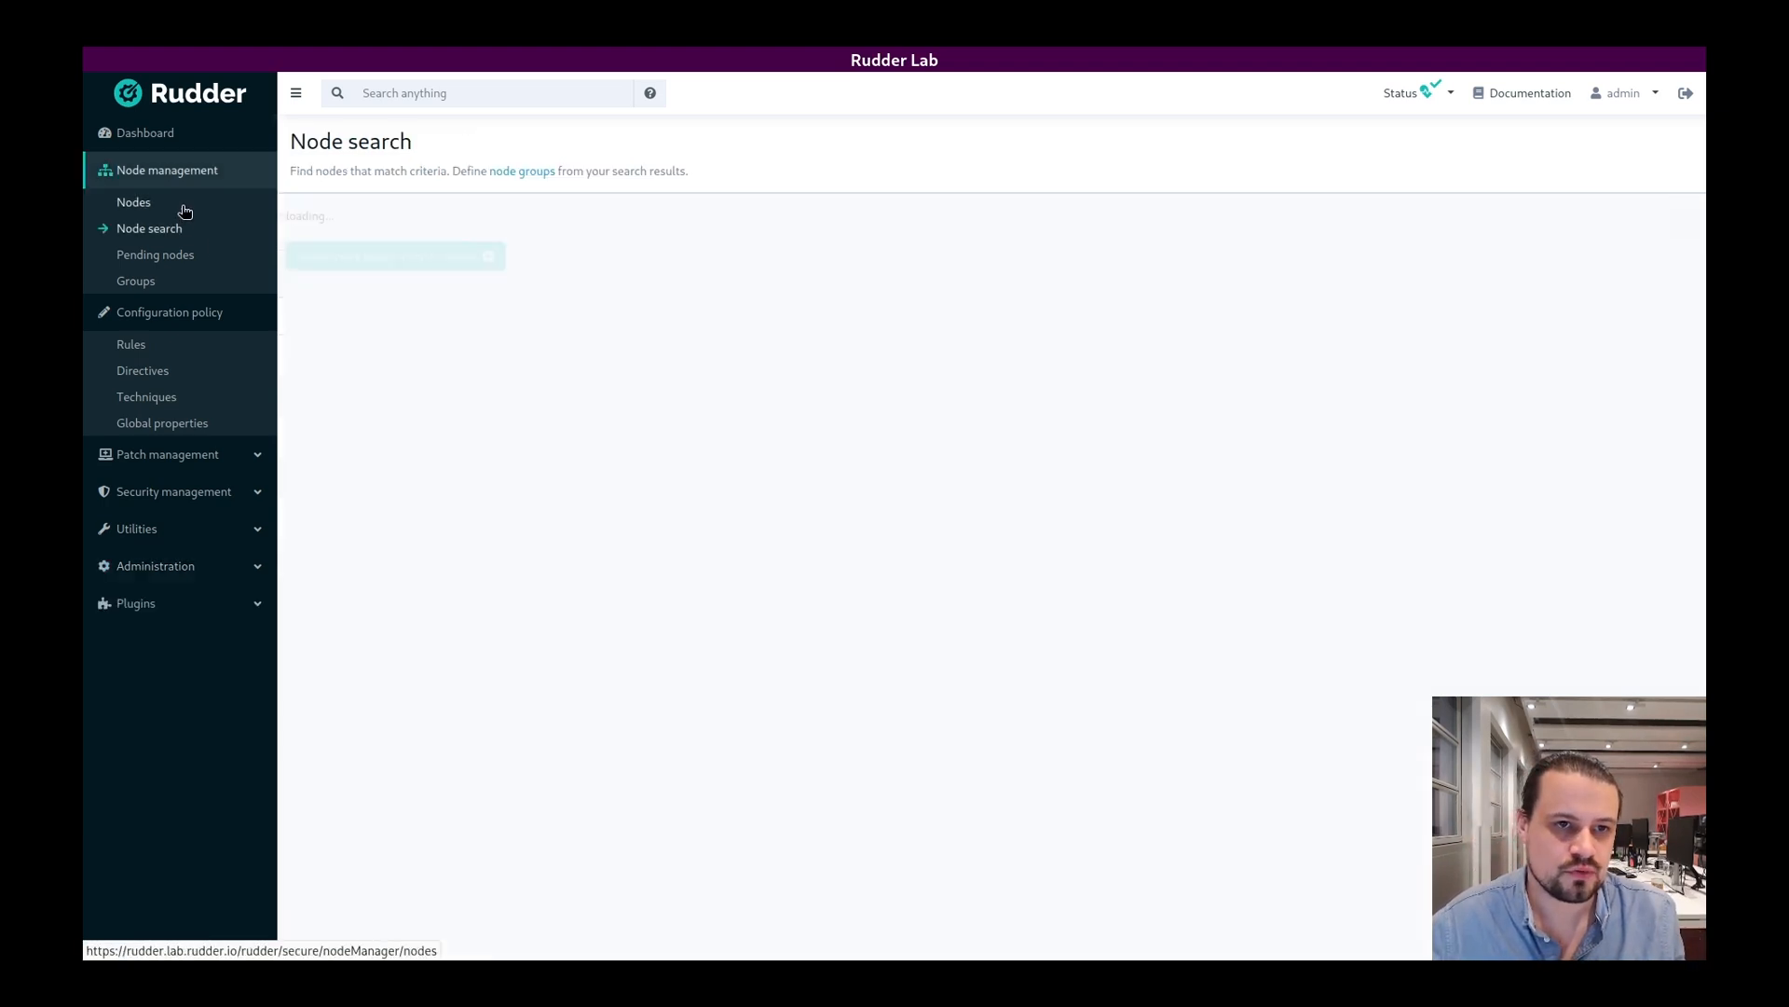
left_click(185, 210)
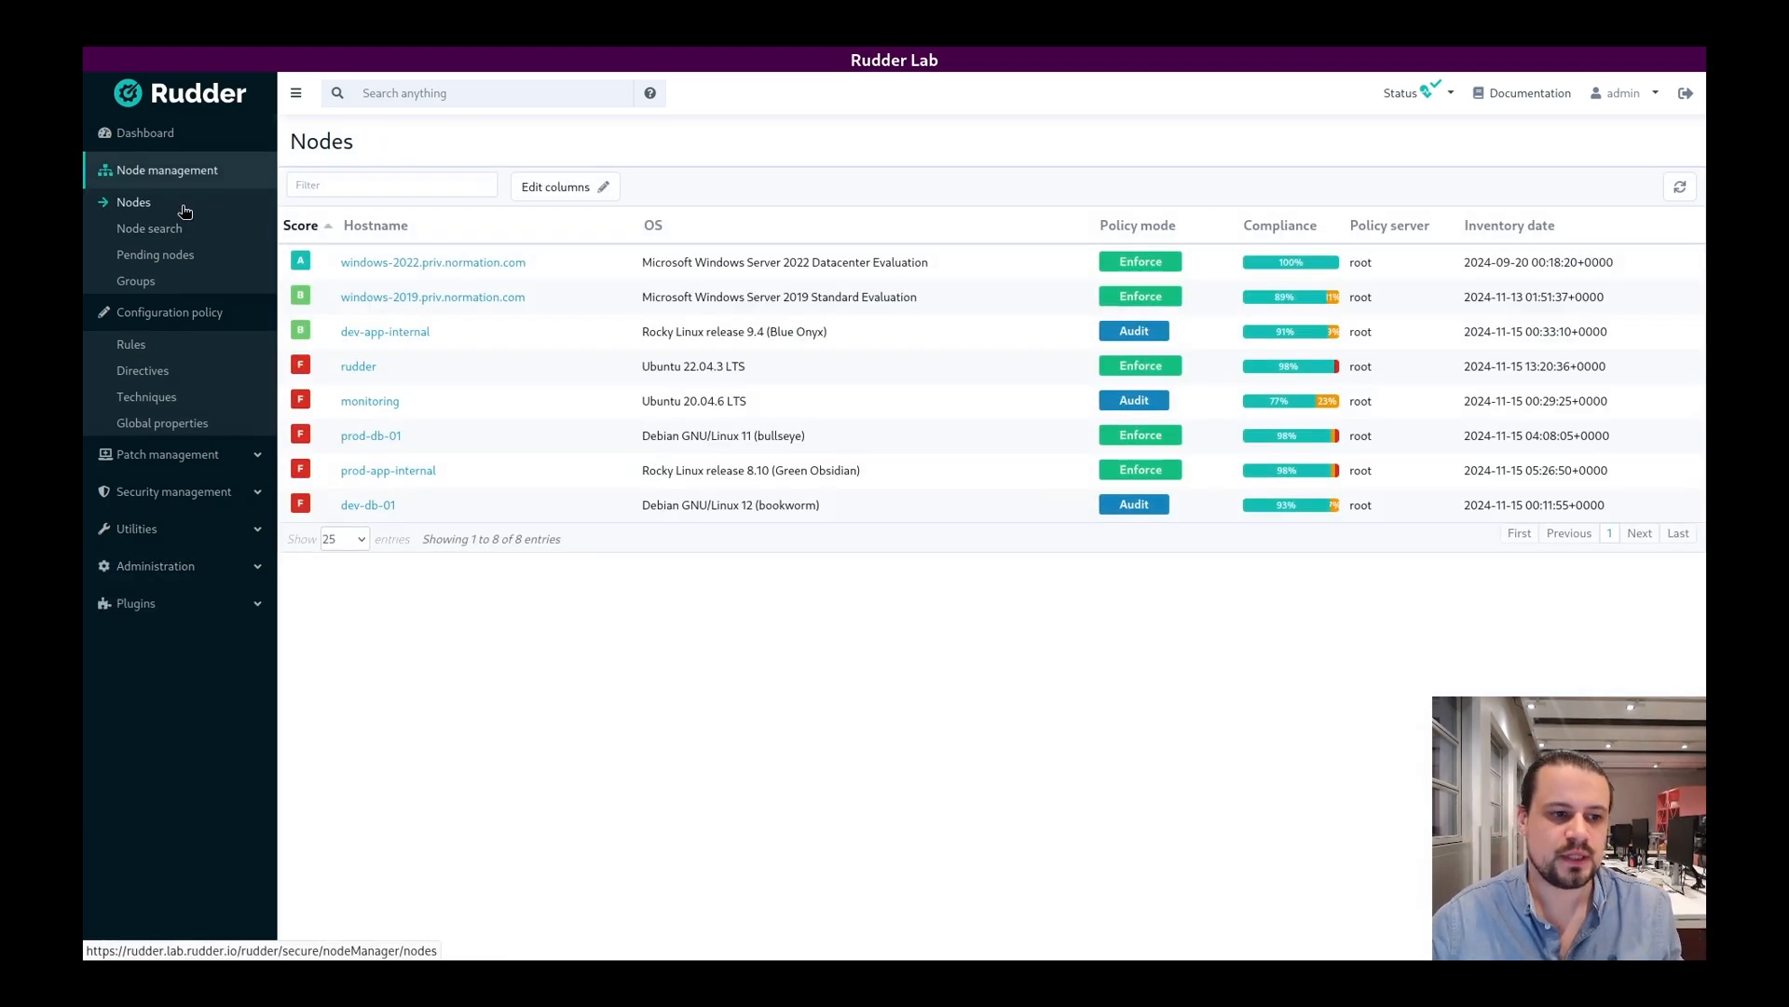
left_click(377, 506)
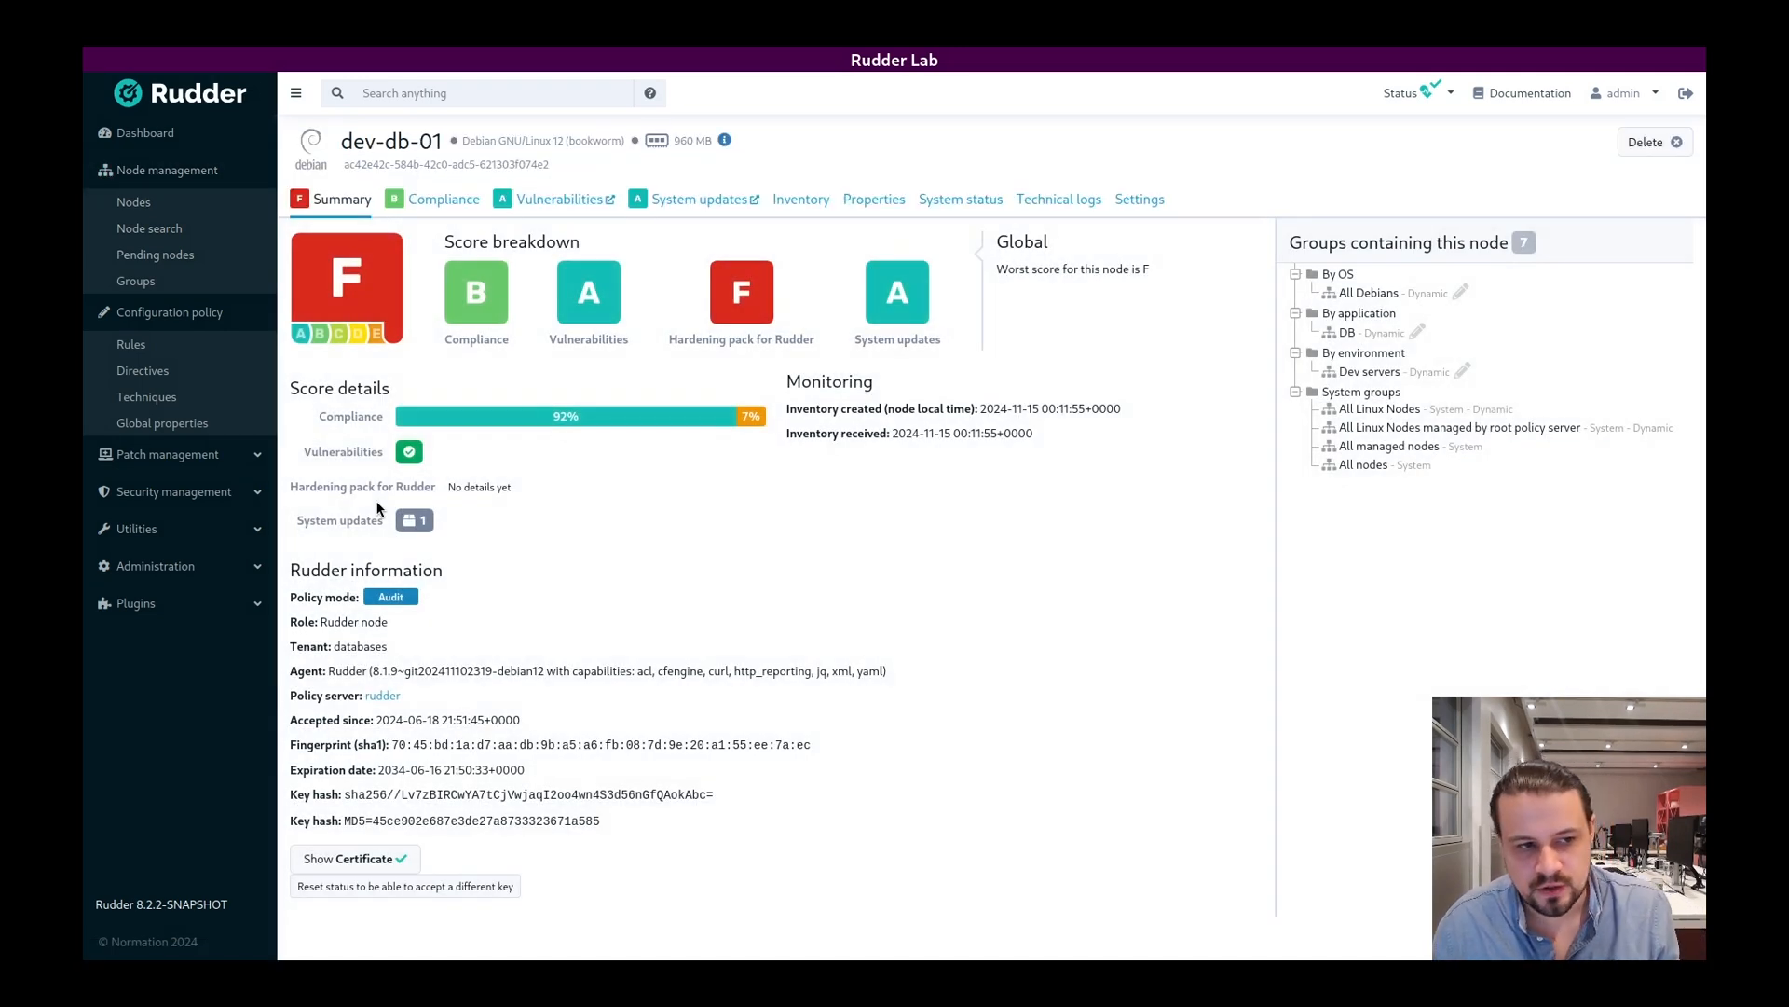
left_click(863, 201)
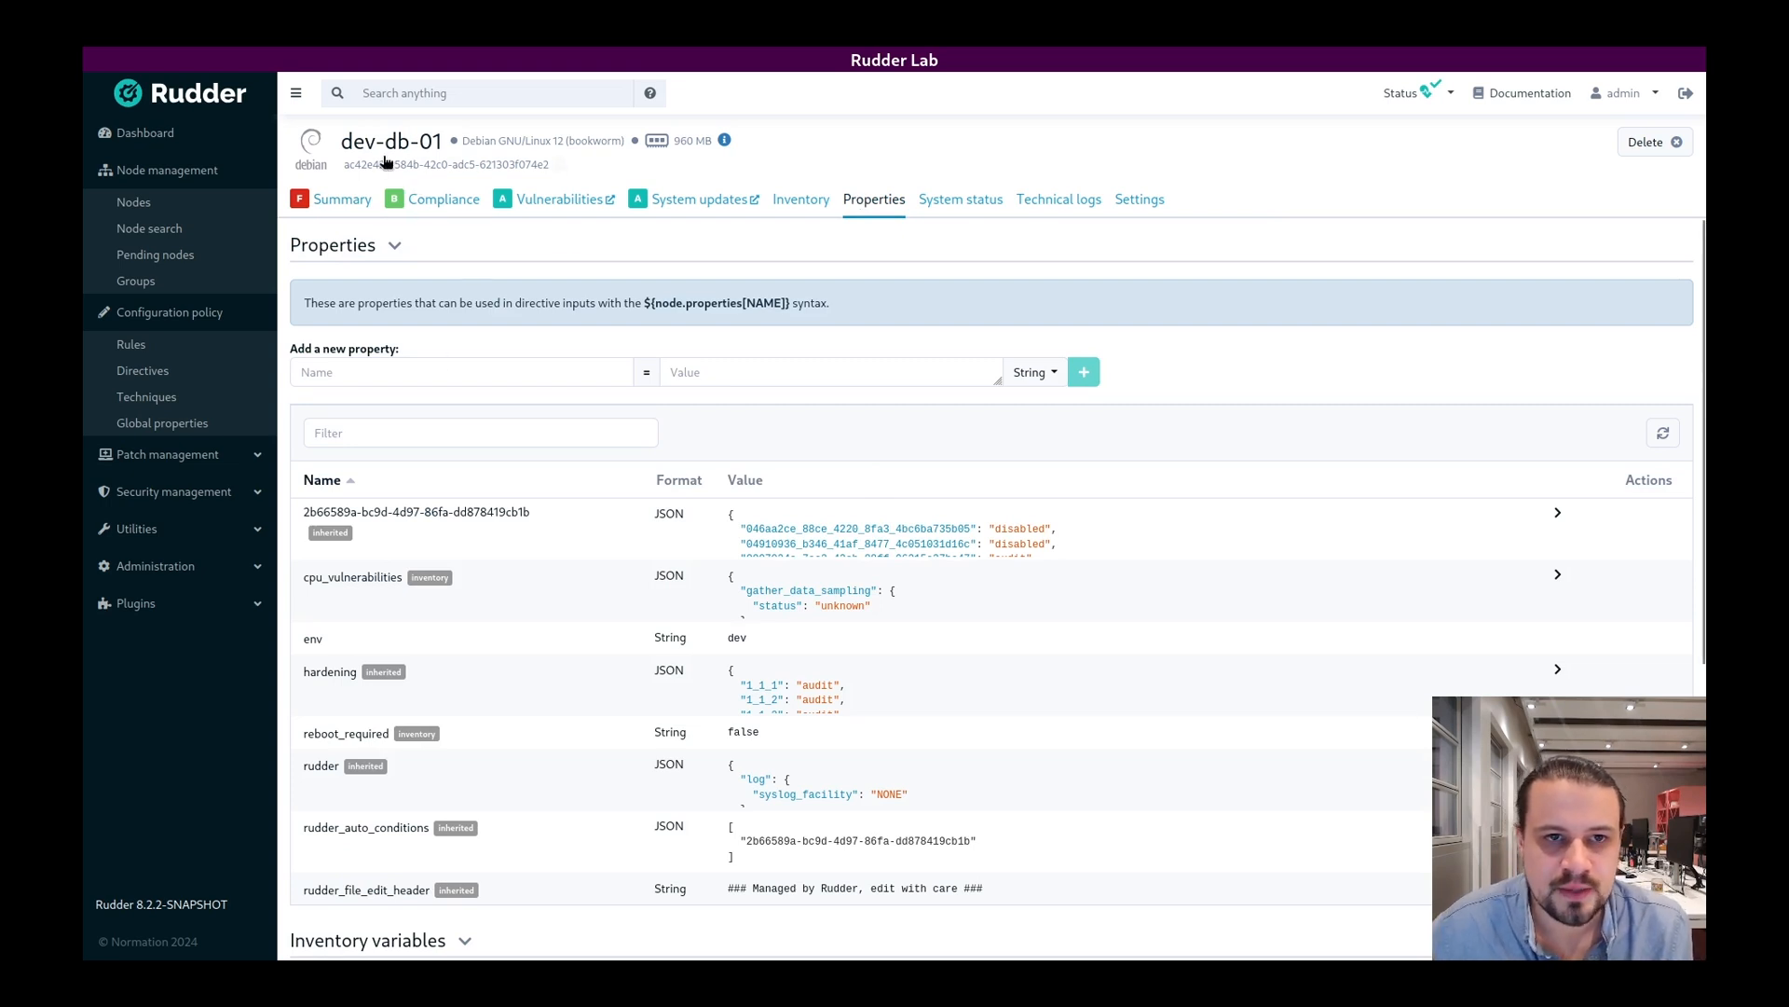
scroll(559, 493, "down", 1)
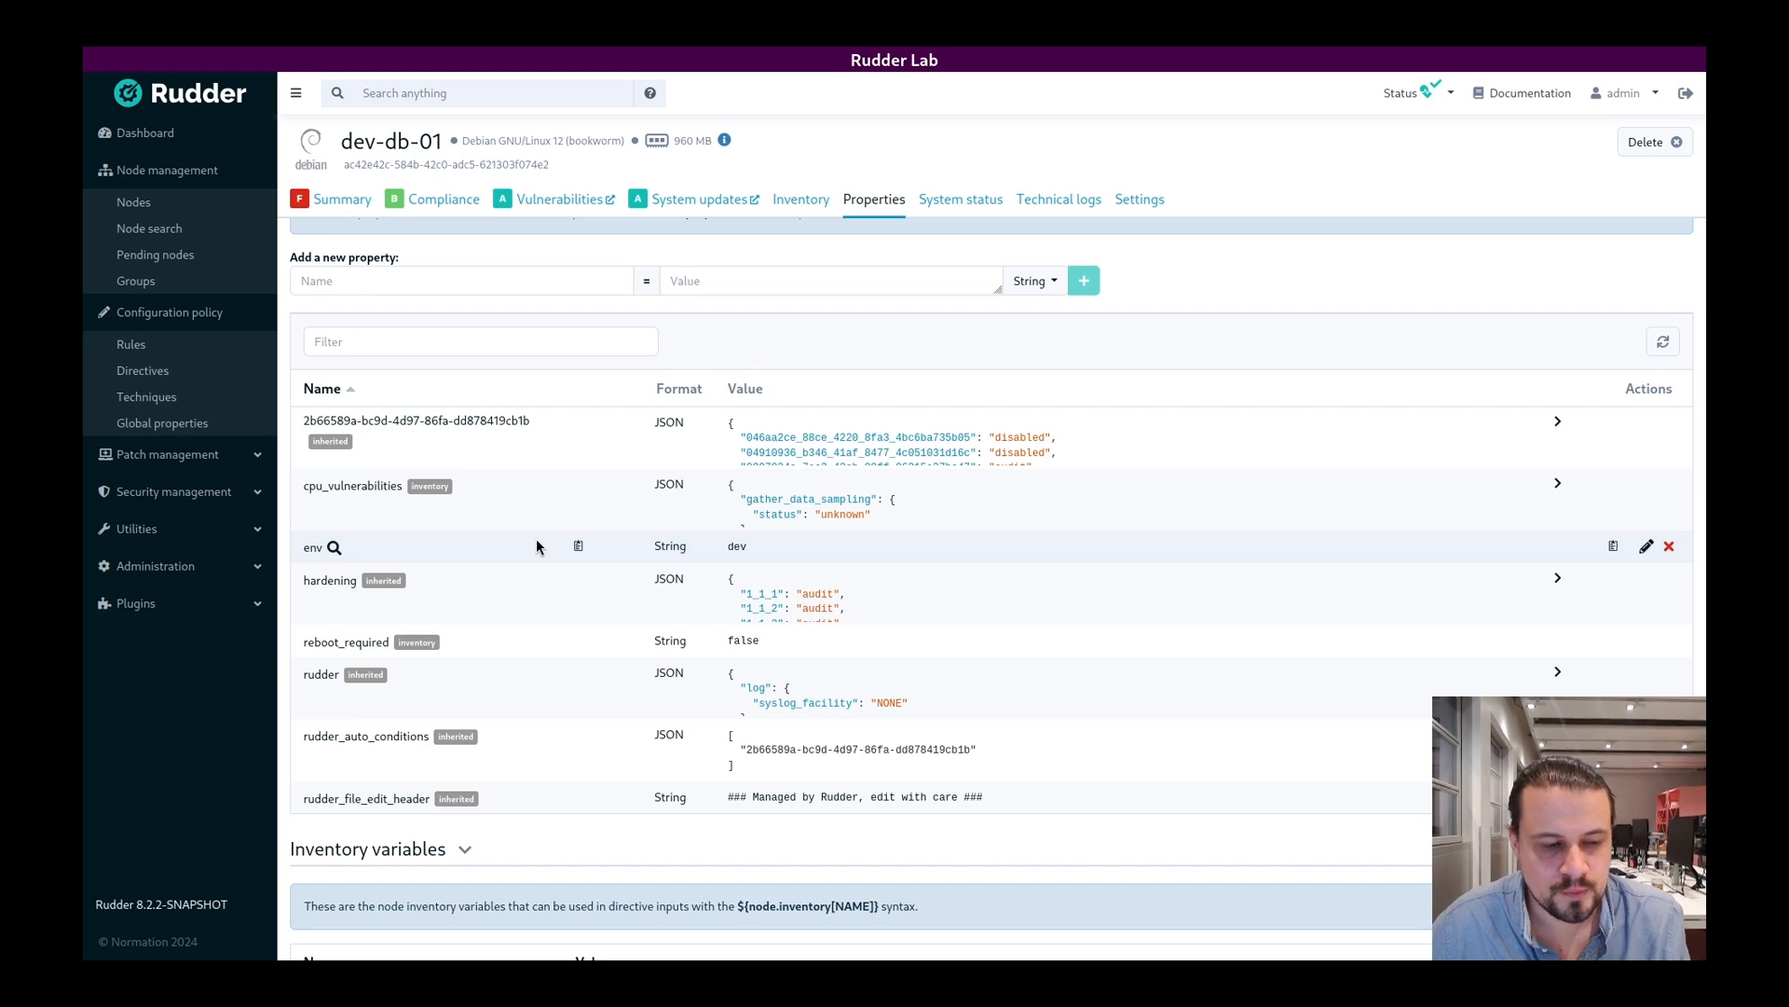
left_click(333, 551)
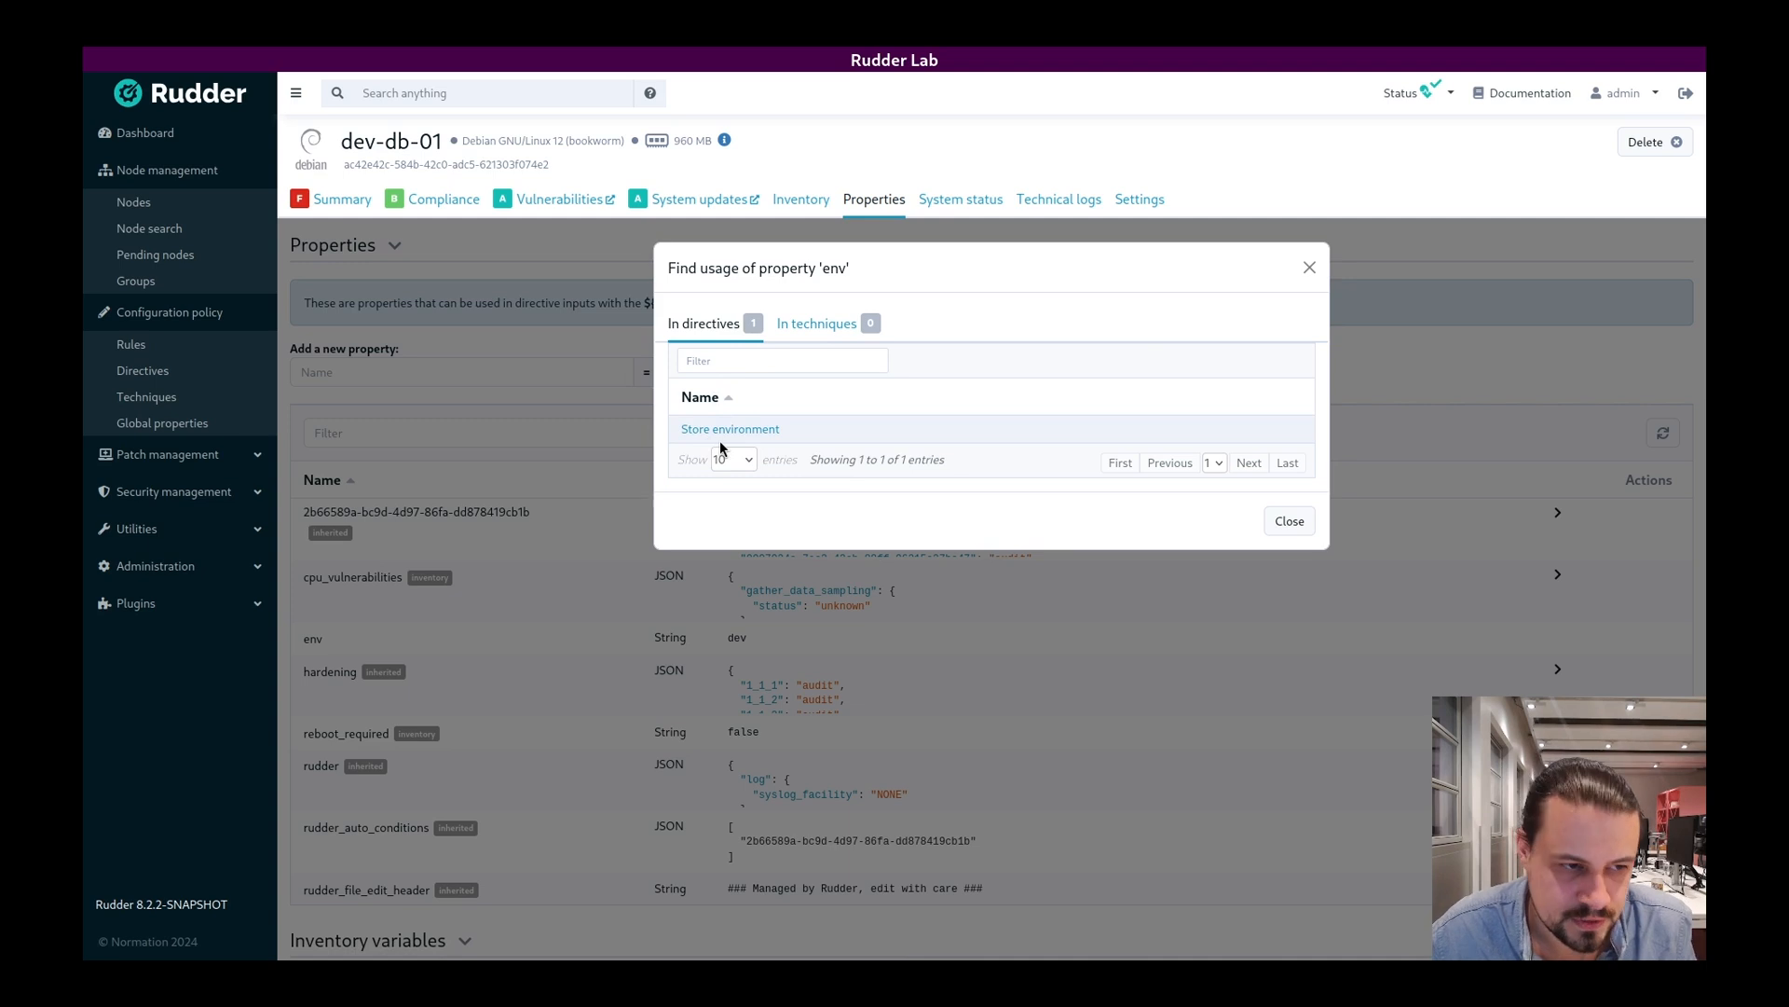
left_click(718, 663)
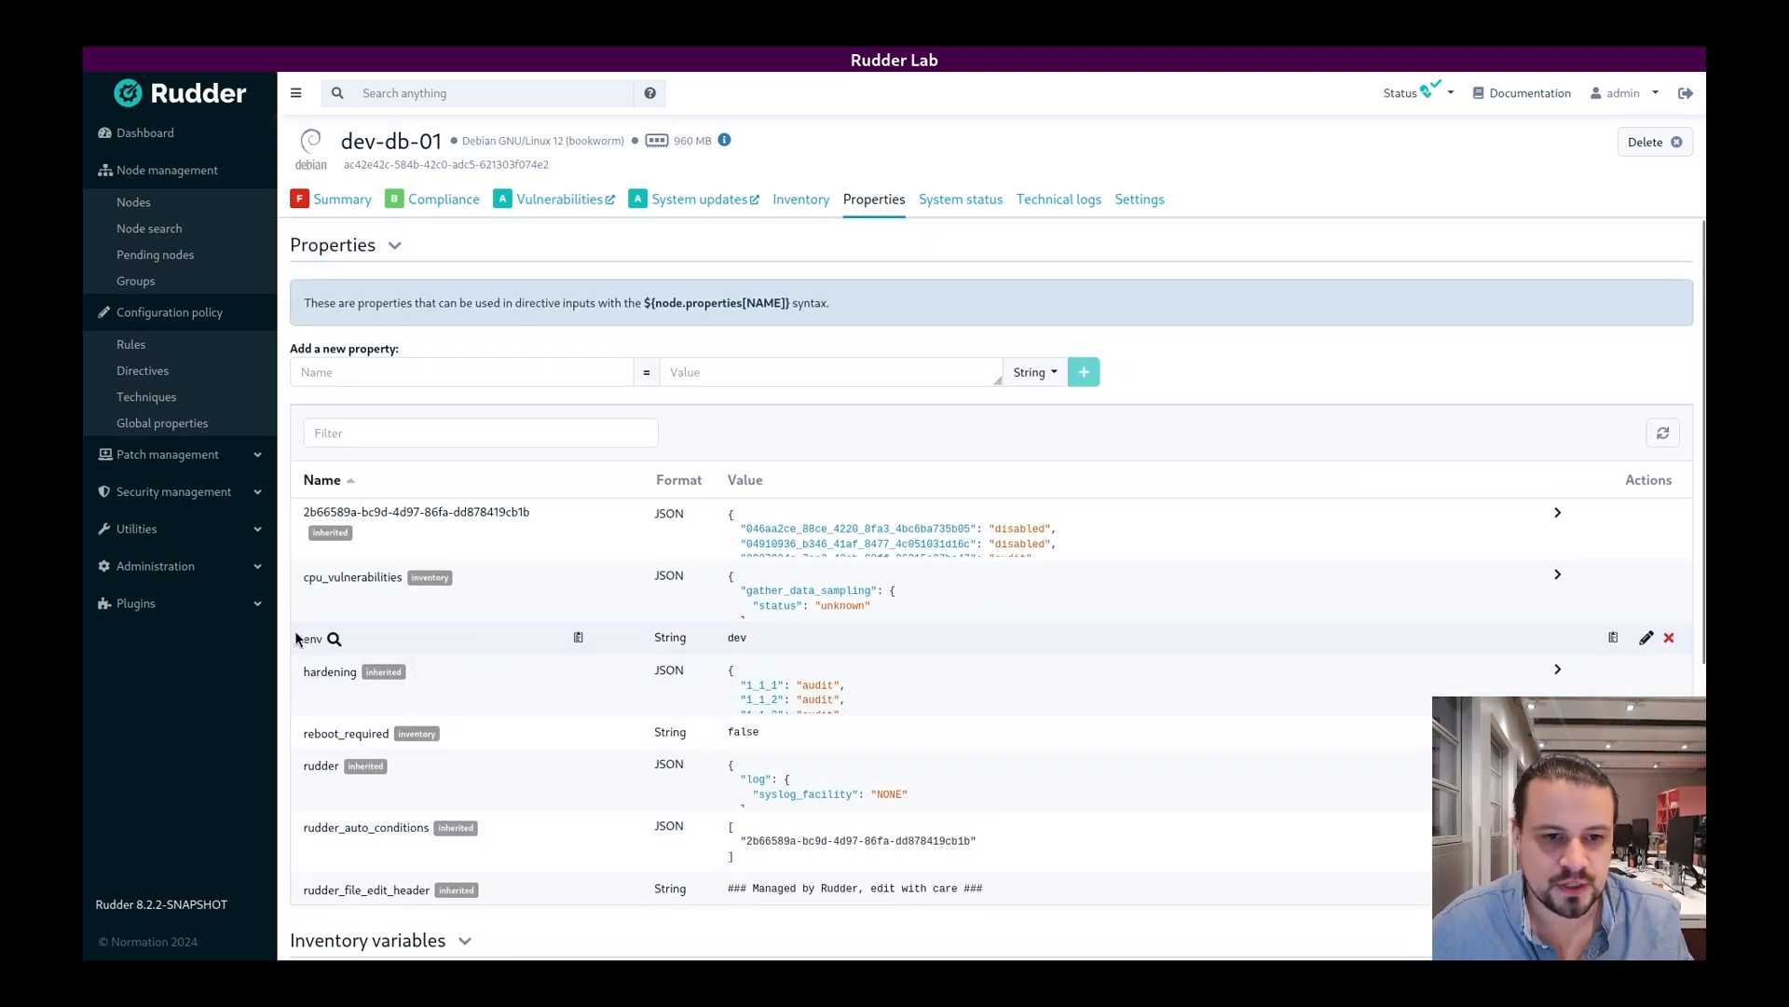
Step: Check the policy generation status details, collapsing and expanding them once before closing the status overview
left_click(583, 94)
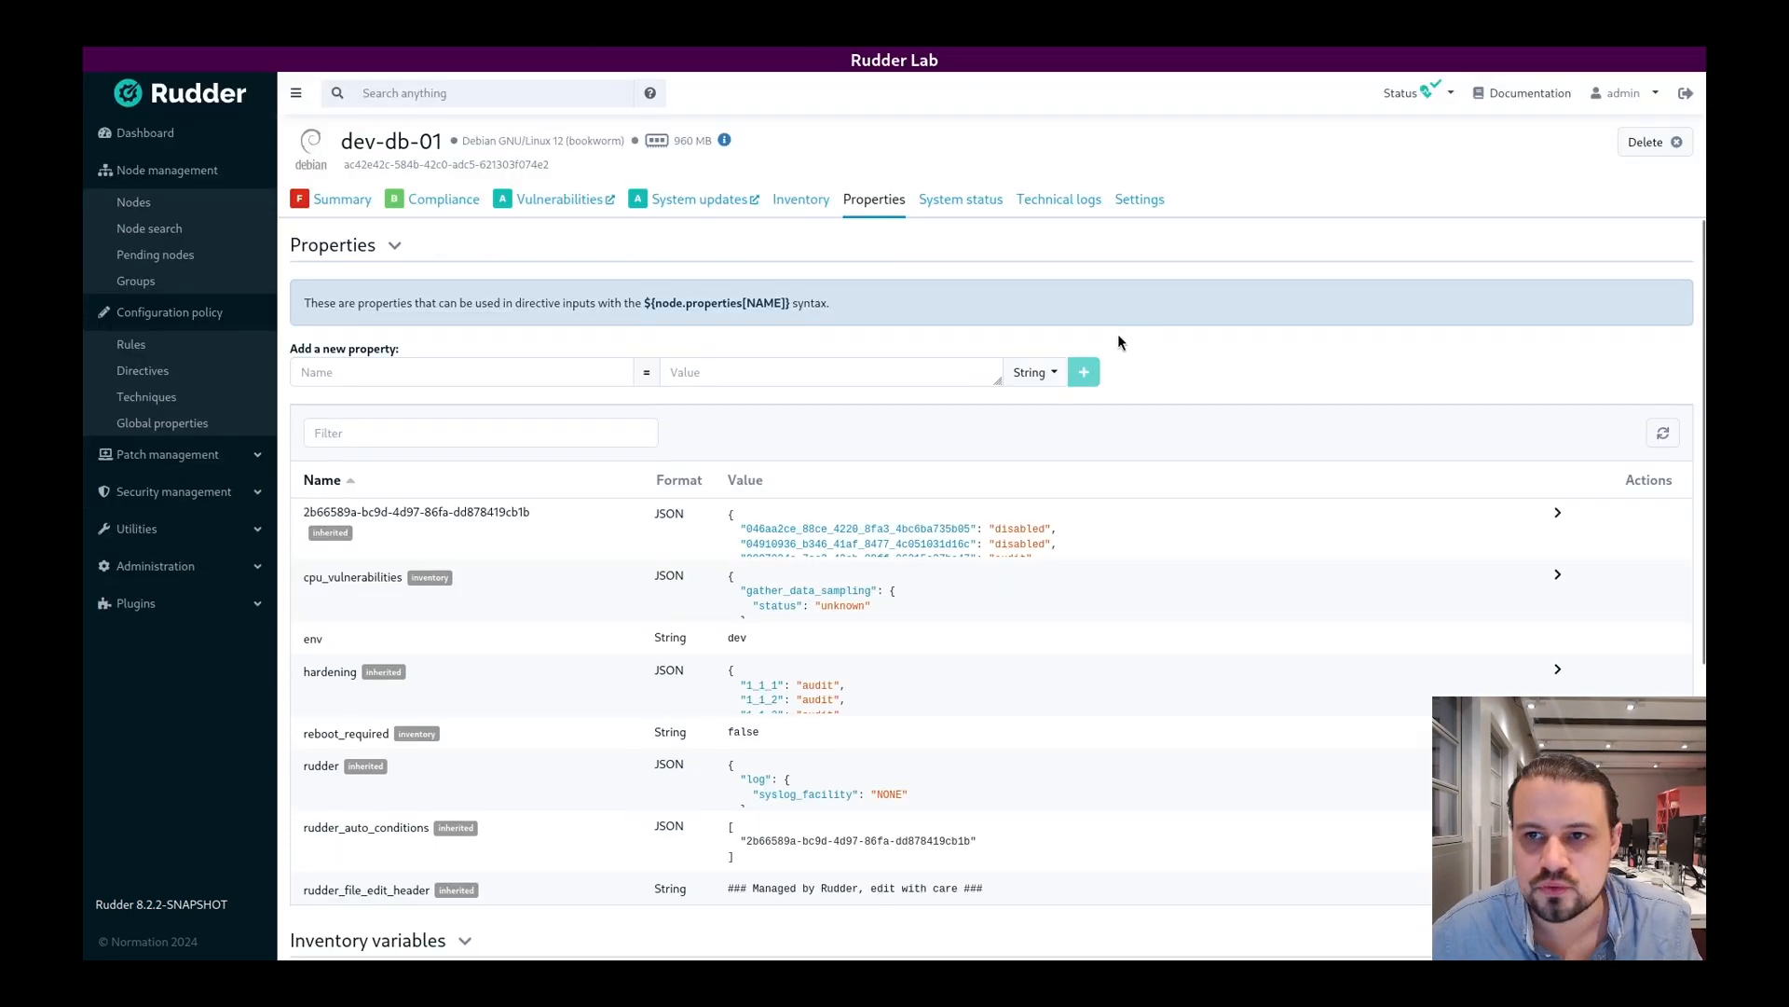
left_click(1423, 98)
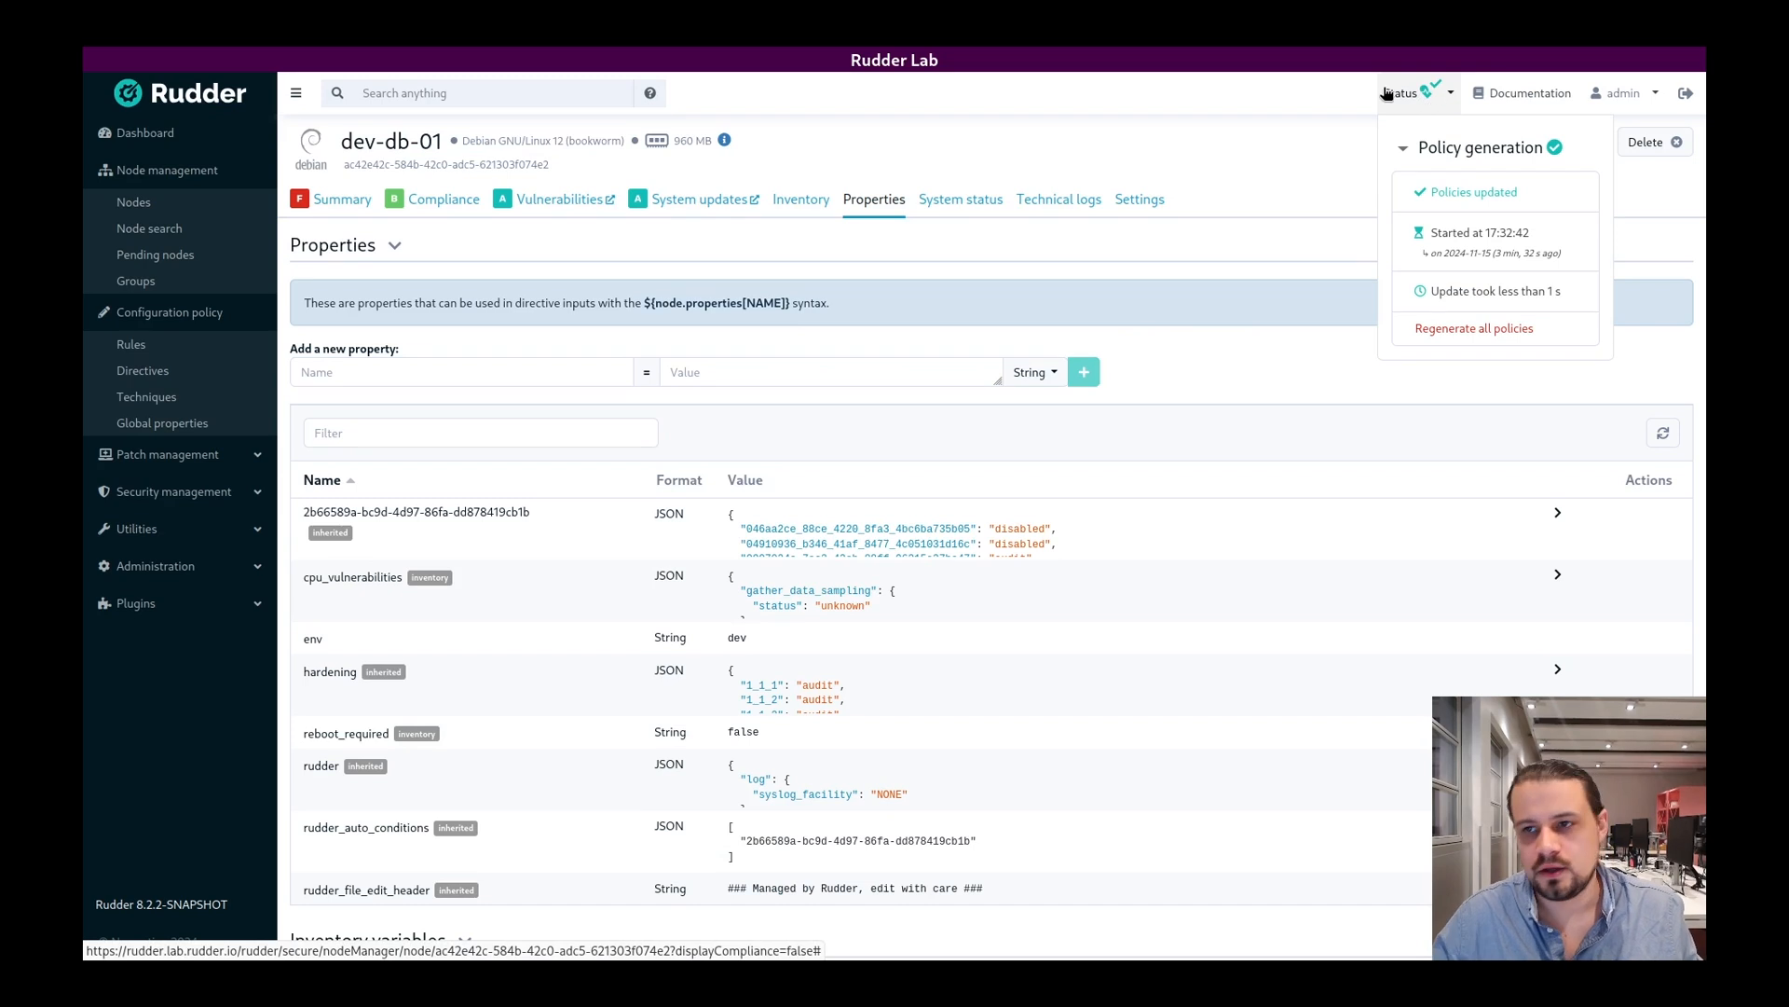
left_click(1405, 150)
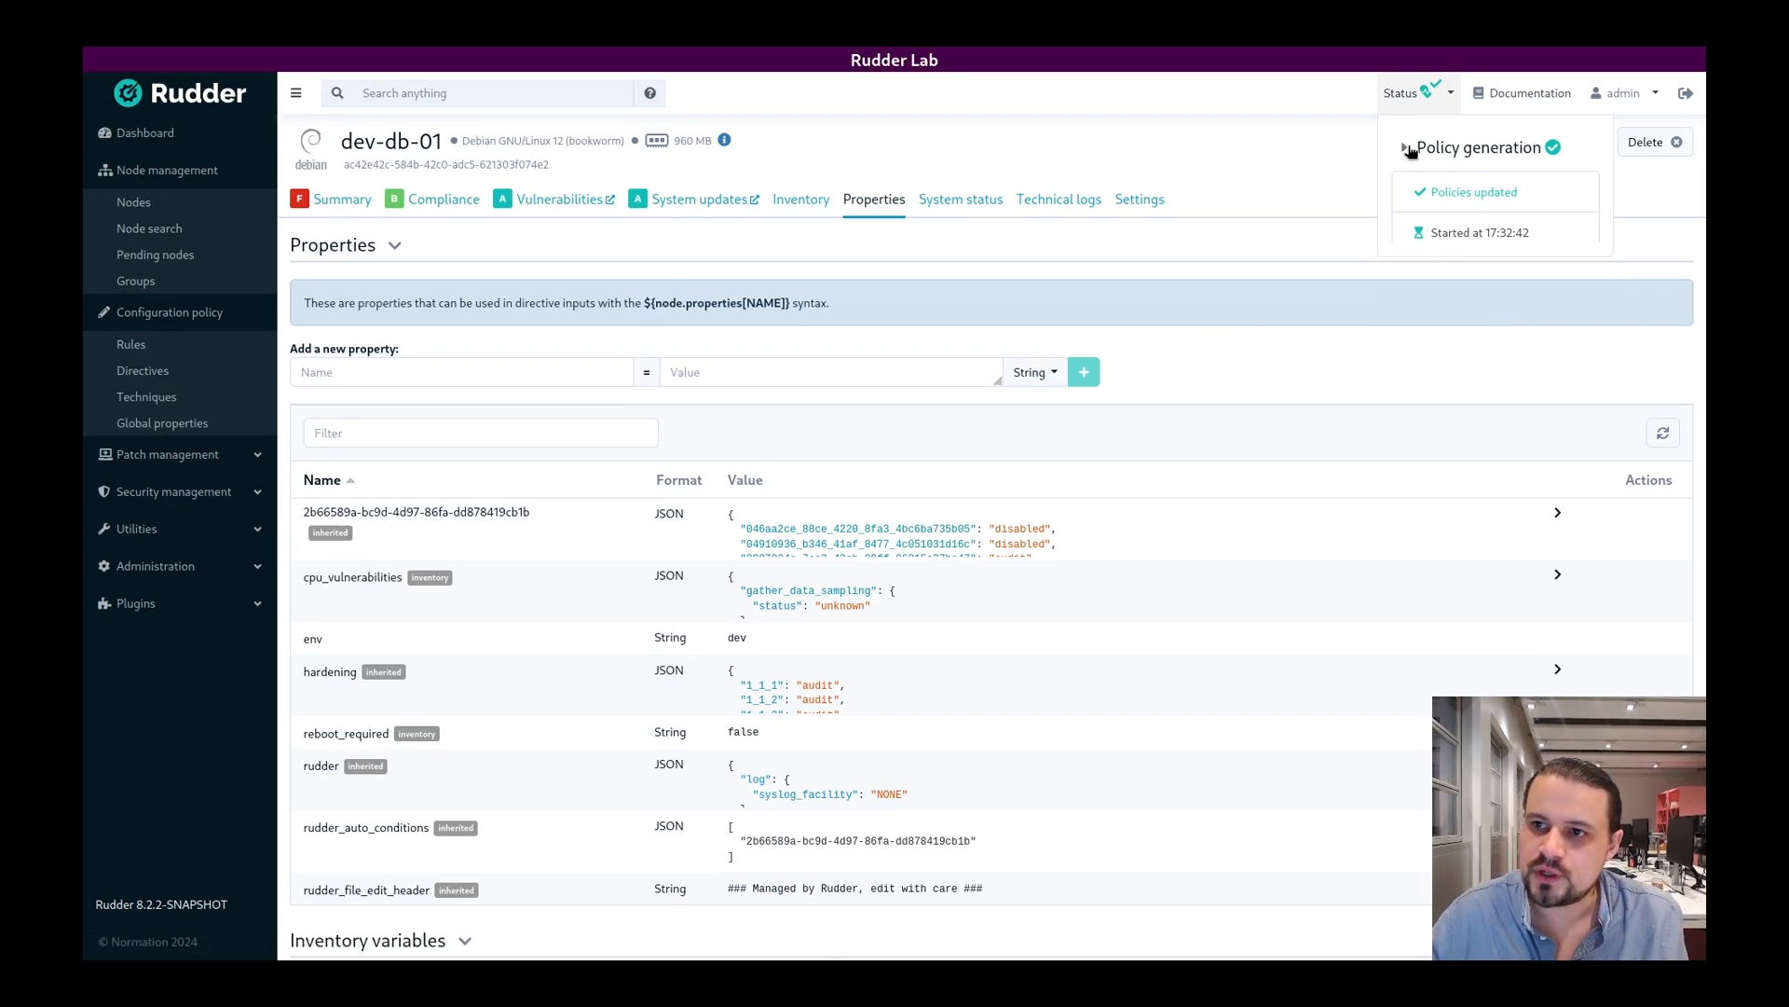
left_click(1406, 149)
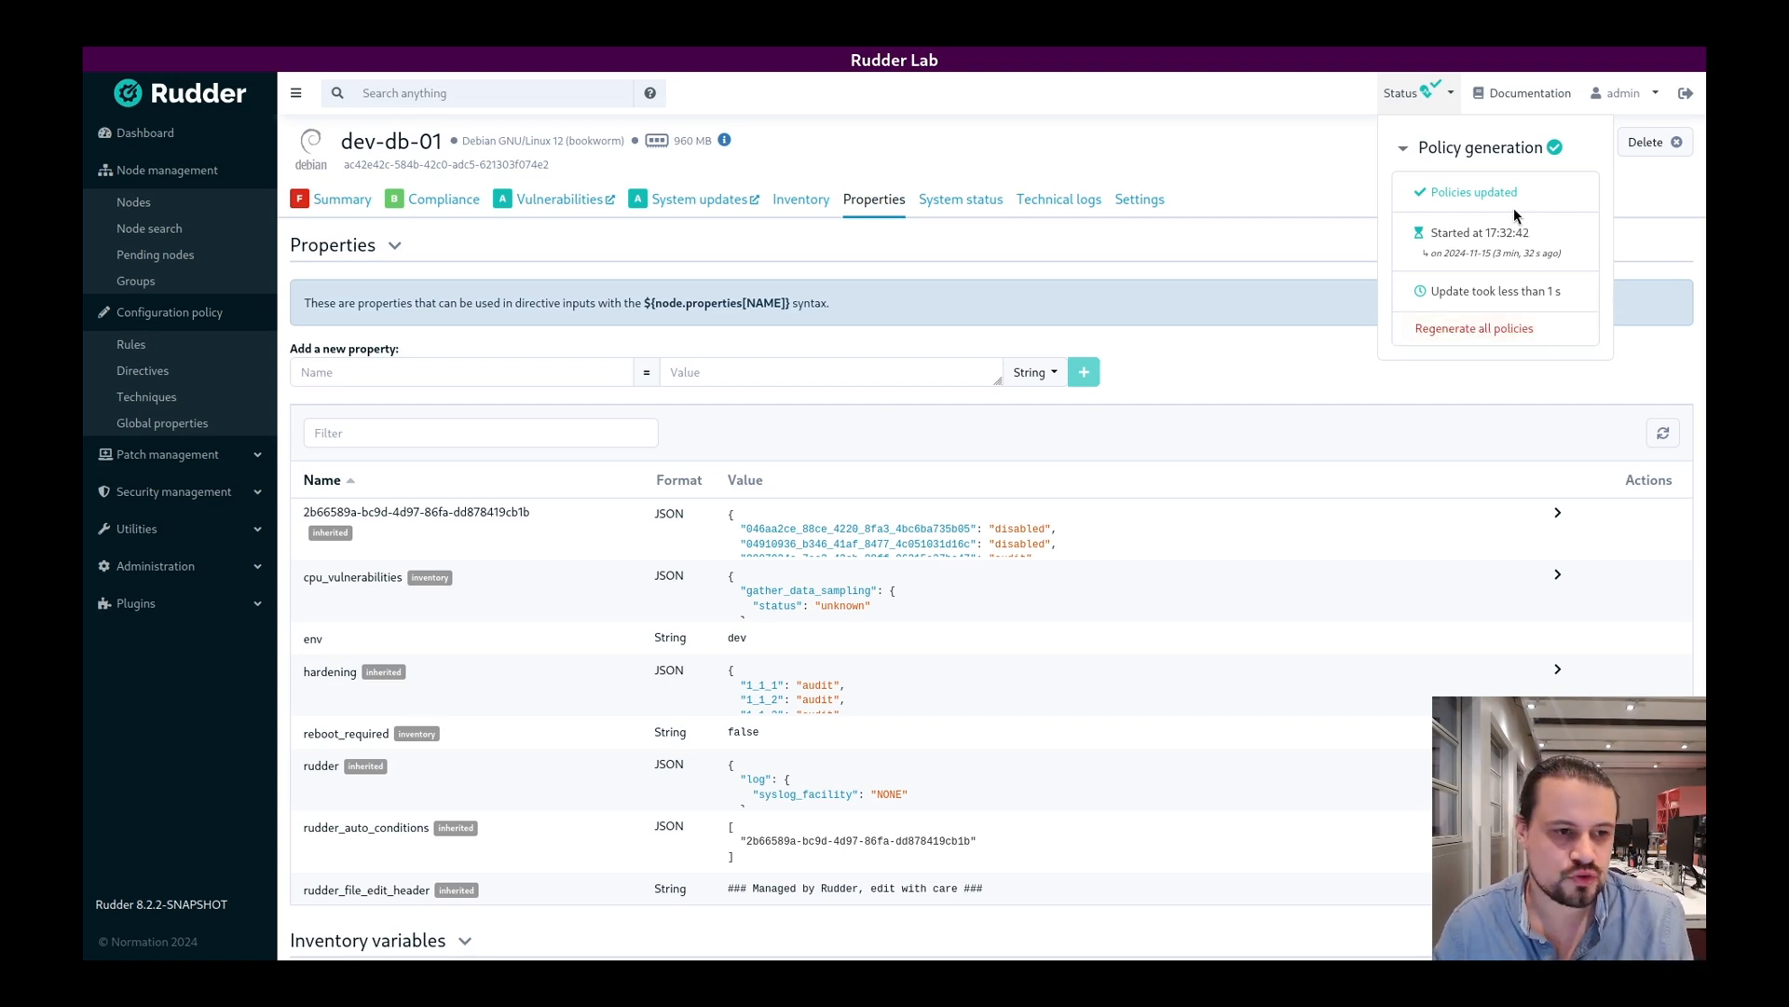
left_click(926, 466)
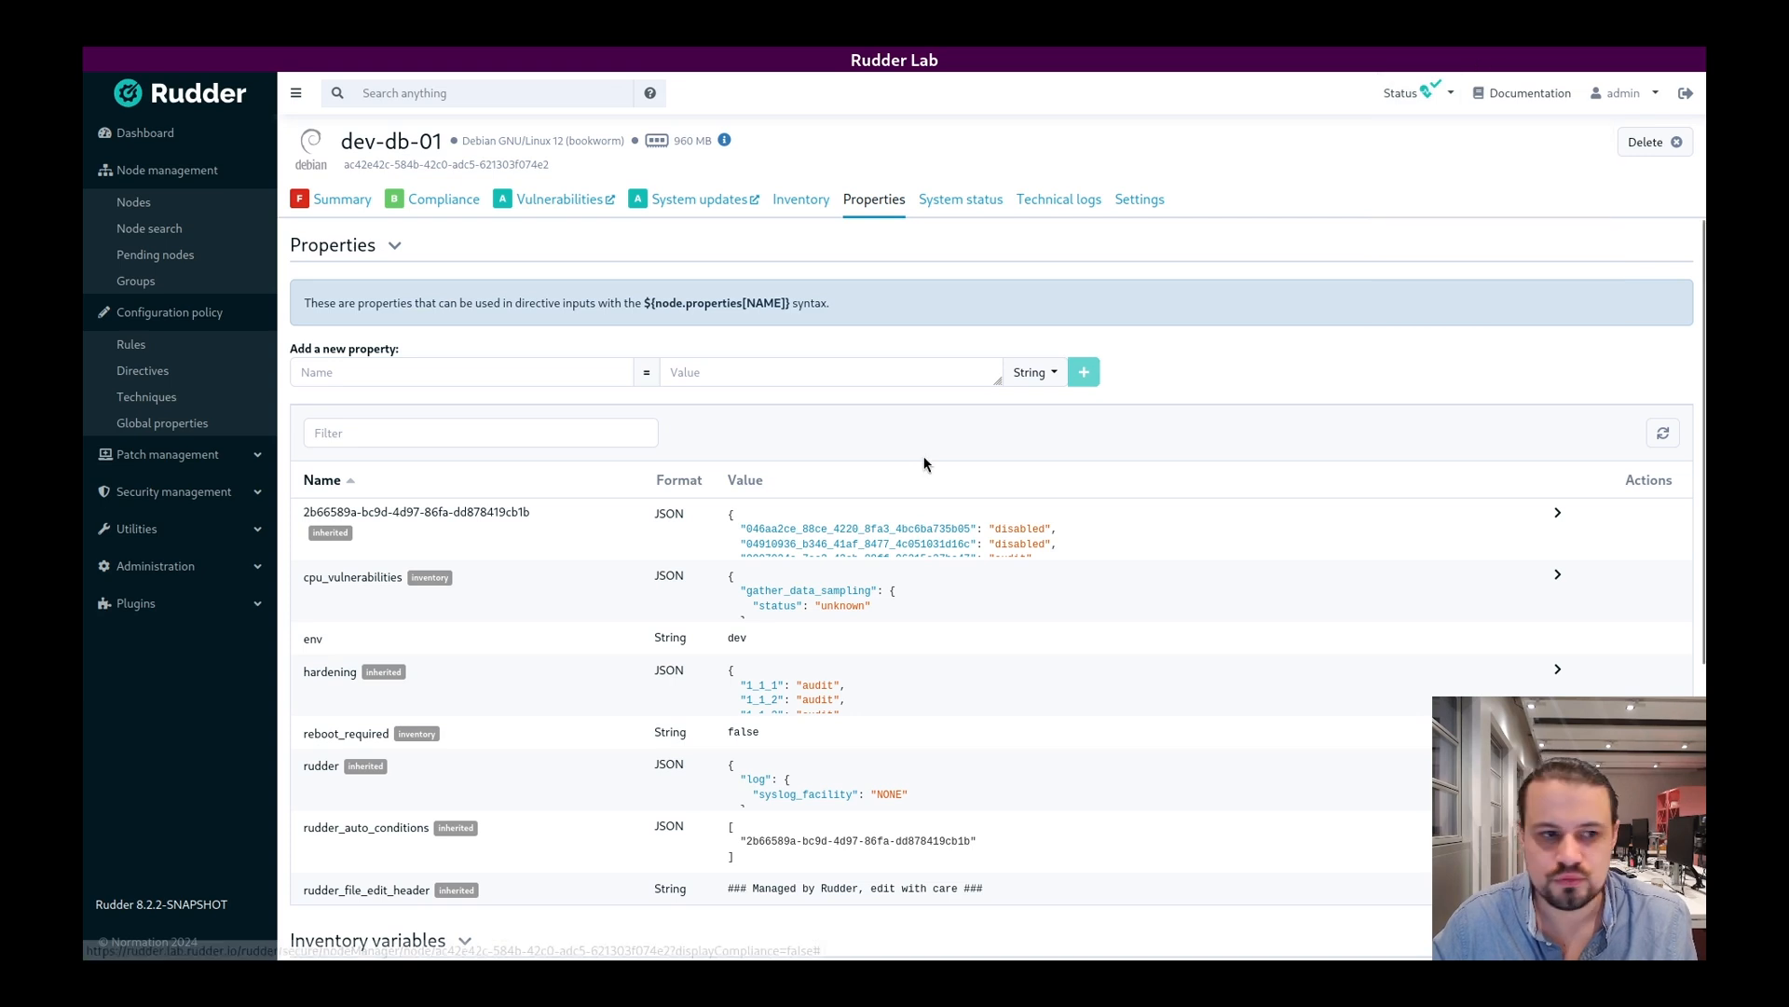